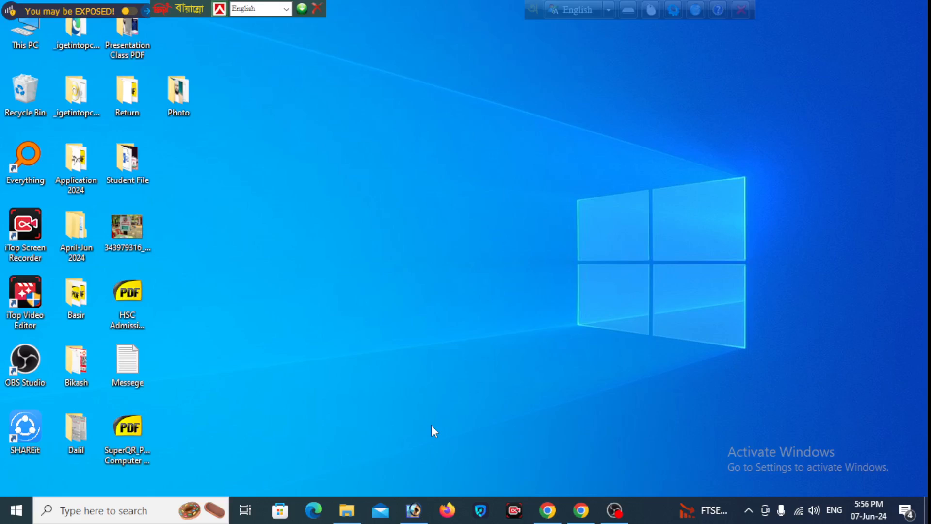
right_click(396, 298)
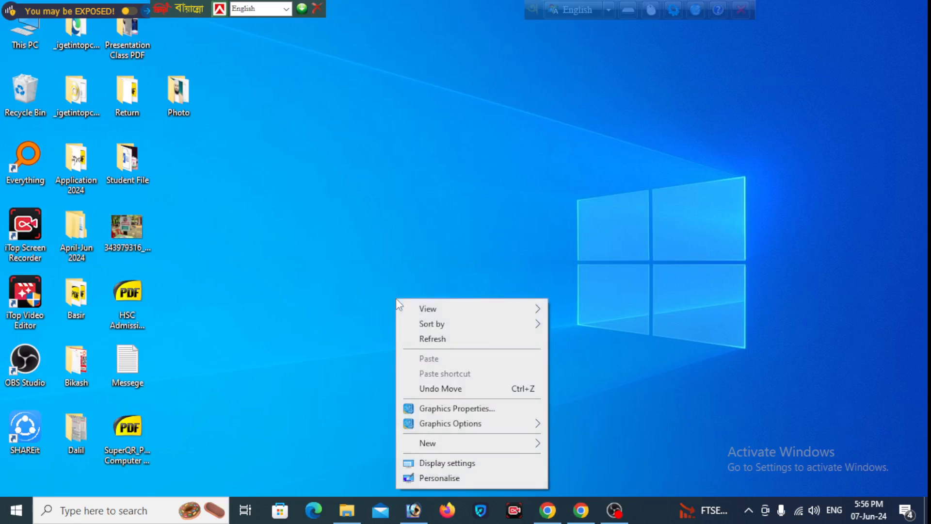
click(433, 339)
right_click(414, 300)
click(439, 339)
right_click(407, 293)
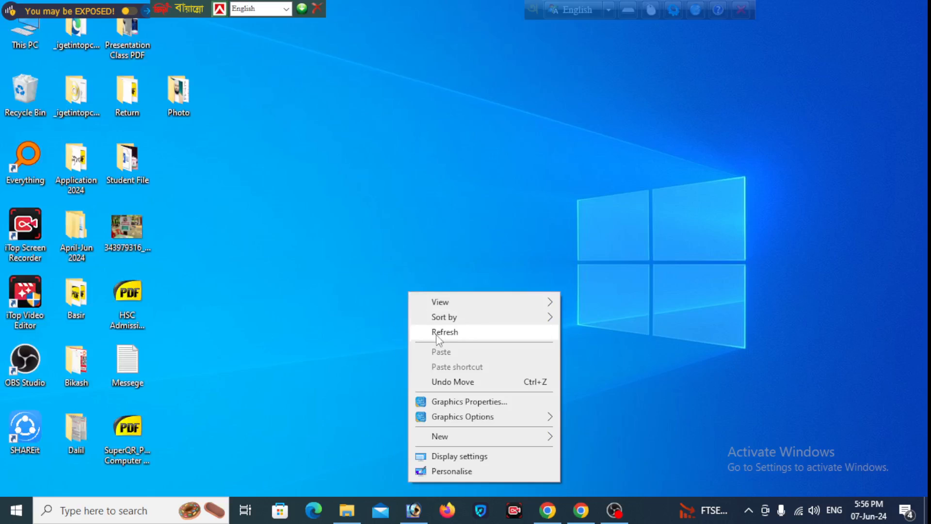
click(440, 334)
right_click(432, 306)
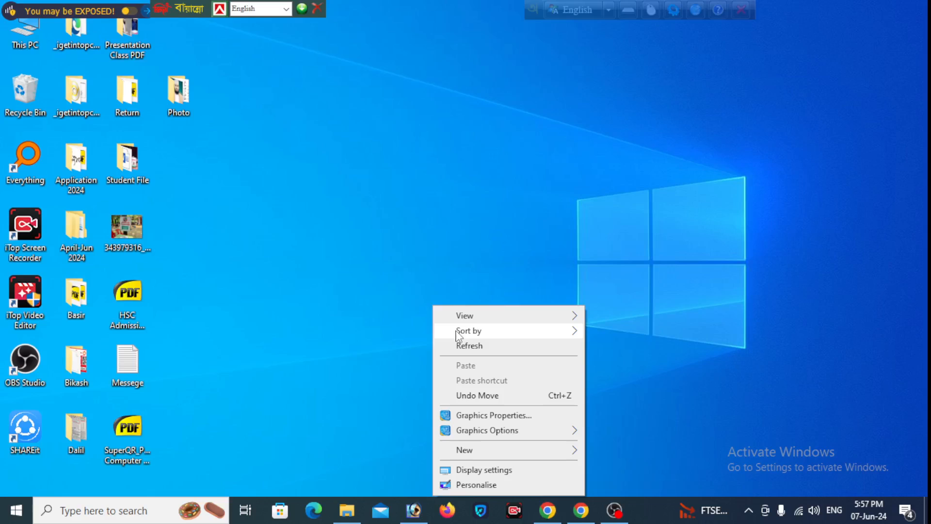
click(459, 345)
- Switch to Adobe Photoshop and open the image Signature_of_Clarence_King from the Photo folder
click(414, 509)
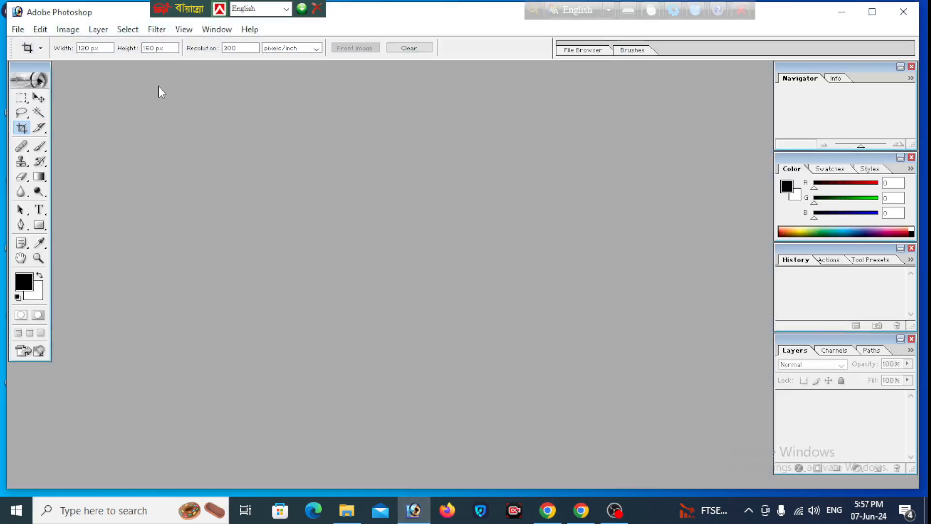
click(17, 29)
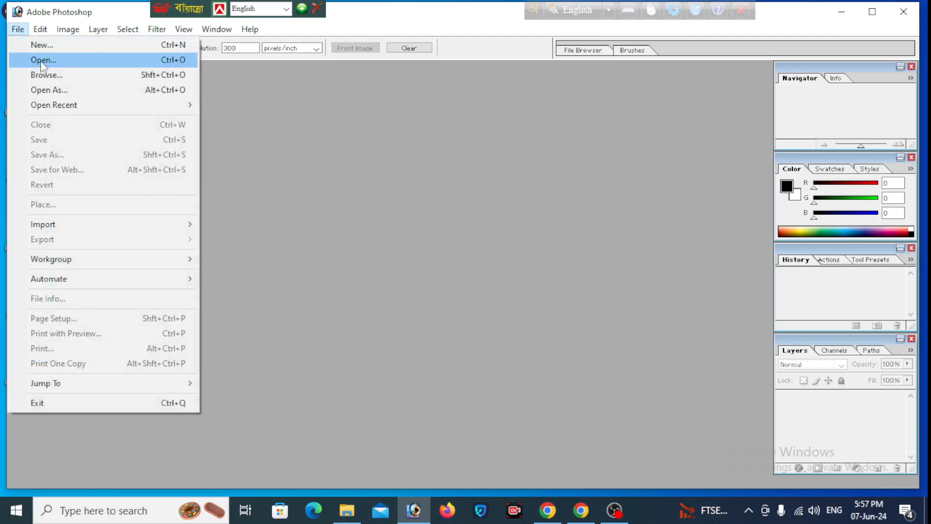
click(49, 61)
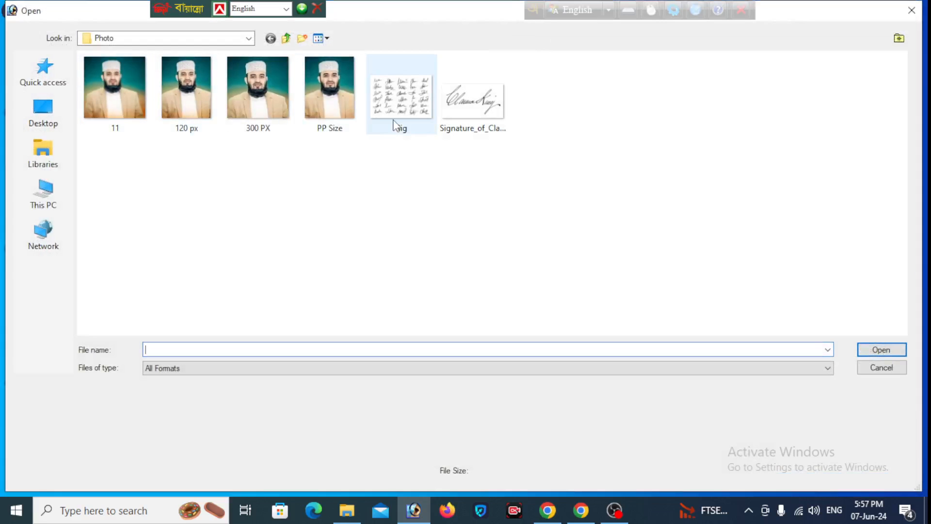
click(395, 119)
click(473, 101)
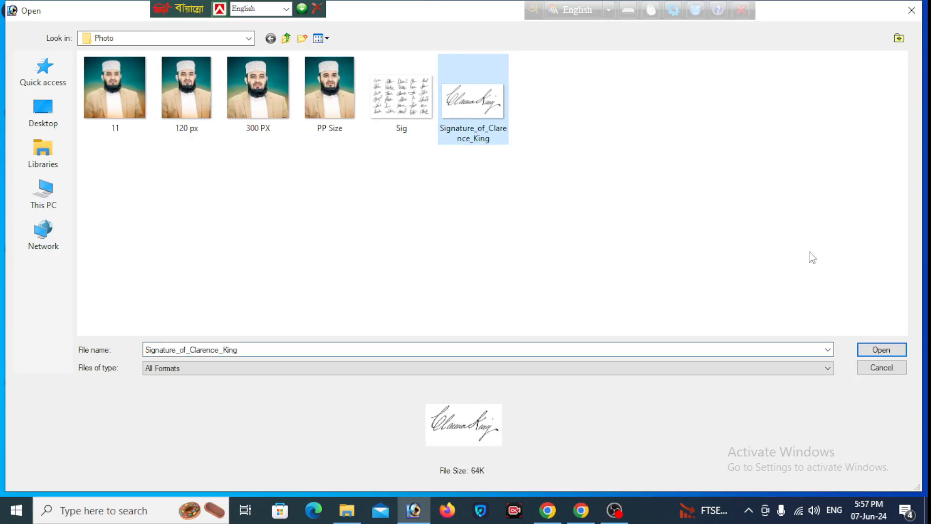
click(863, 348)
click(517, 340)
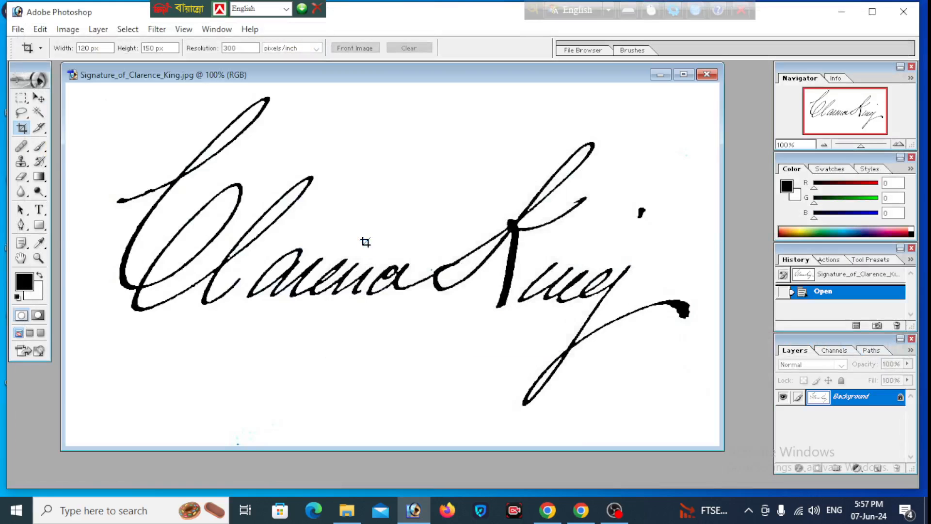
- Maximize the signature image's document window and show the whole signature at 66.67% zoom
click(681, 76)
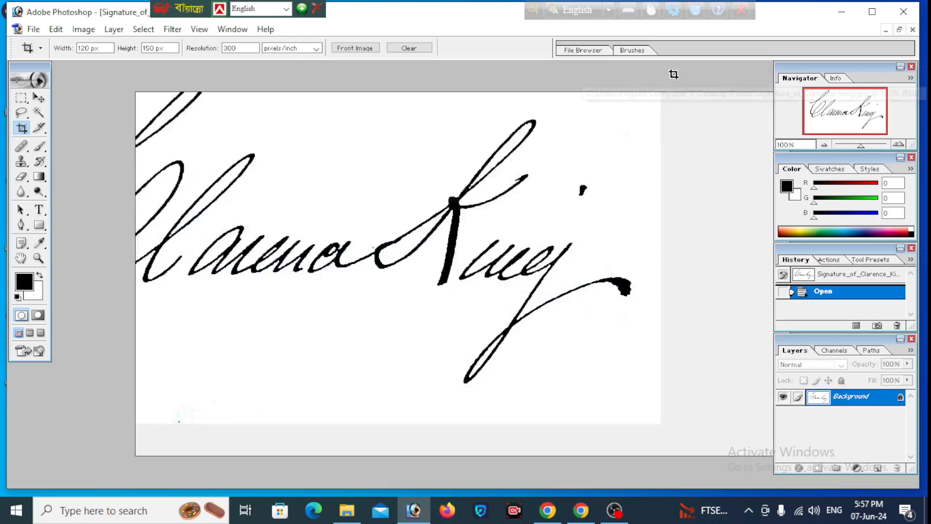
key(ctrl+minus)
key(ctrl+minus)
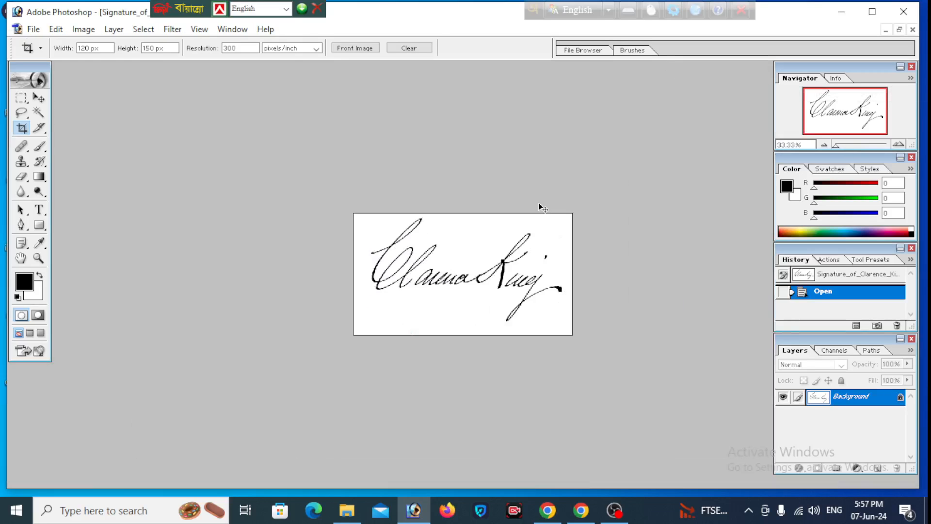
key(ctrl+plus)
key(ctrl+minus)
key(ctrl+plus)
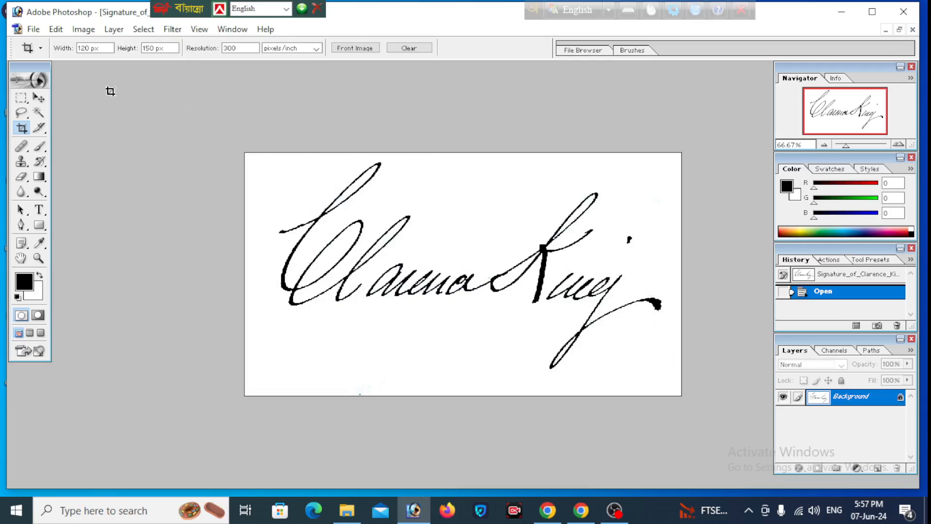
key(ctrl+minus)
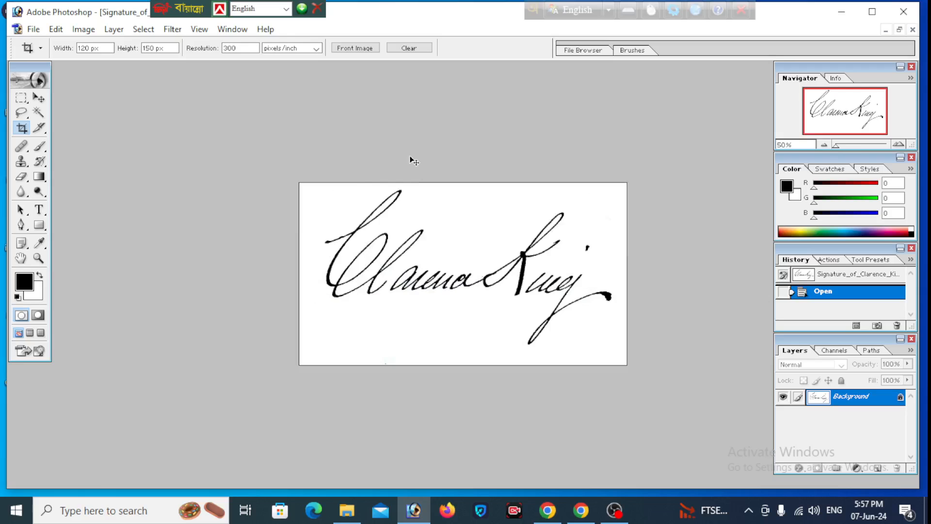
key(ctrl+plus)
key(ctrl+plus)
key(ctrl+plus)
key(ctrl+minus)
key(ctrl+minus)
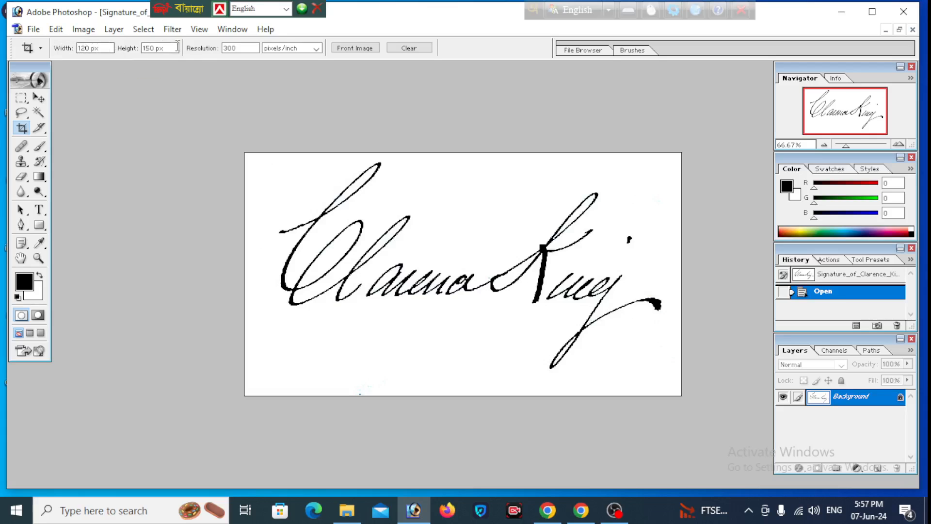
- Set the Crop tool's target size to 300 px wide and 80 px high, with the resolution at 300 pixels/inch
click(107, 48)
text(30)
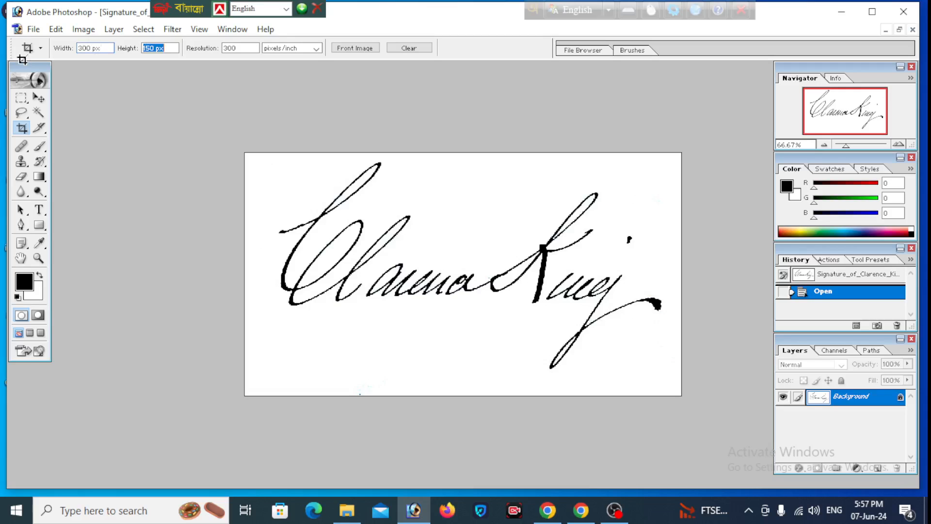
text(8)
double_click(234, 47)
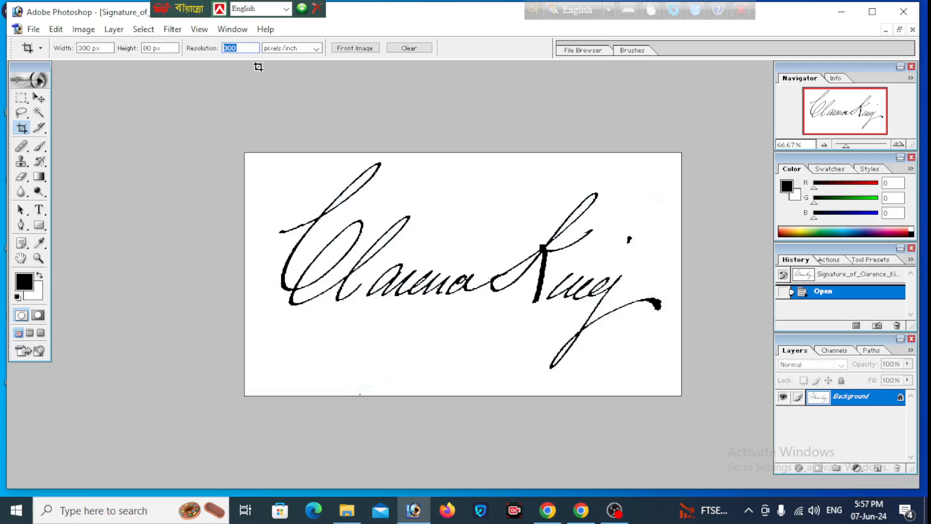
click(328, 165)
- Draw a crop frame over the signature and enlarge it past both side edges of the image until it encloses the whole signature
key(ctrl+minus)
key(ctrl+minus)
key(ctrl+plus)
key(ctrl+plus)
key(ctrl+minus)
key(ctrl+plus)
key(ctrl+minus)
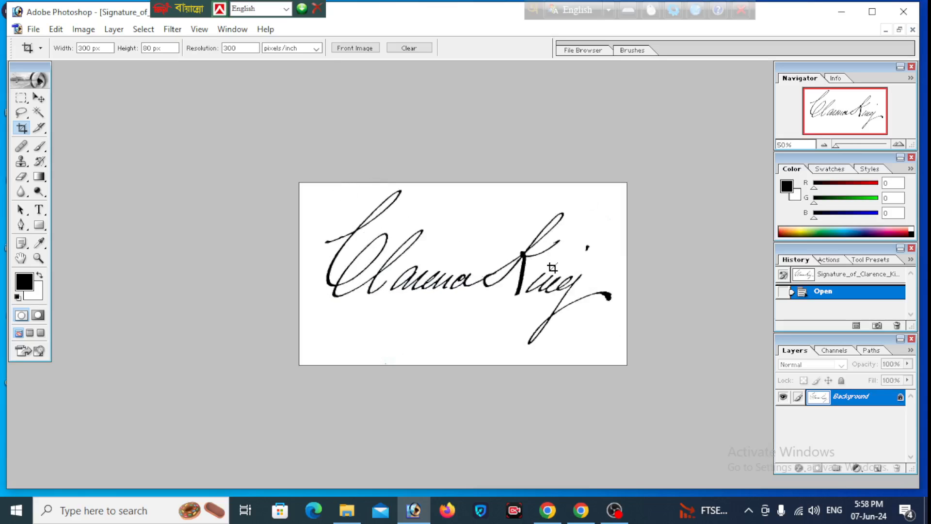
drag(272, 170, 754, 420)
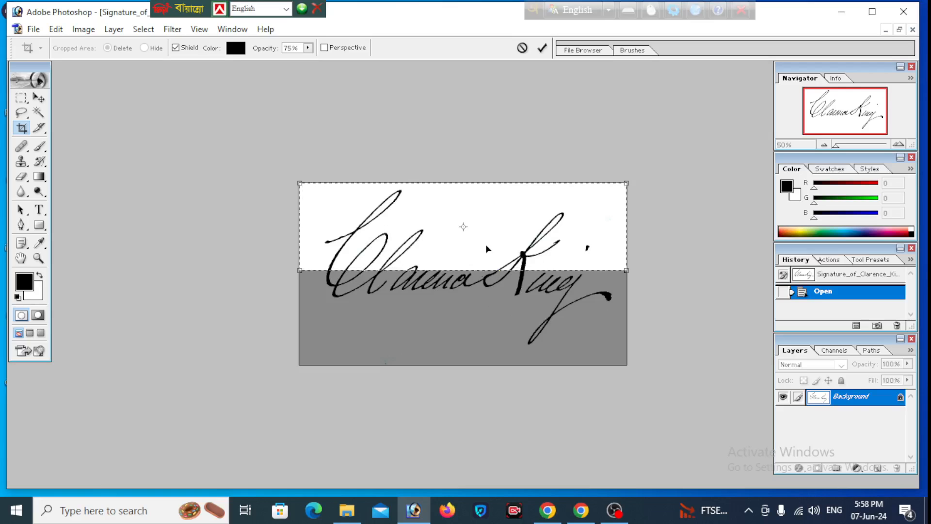
key(ctrl+minus)
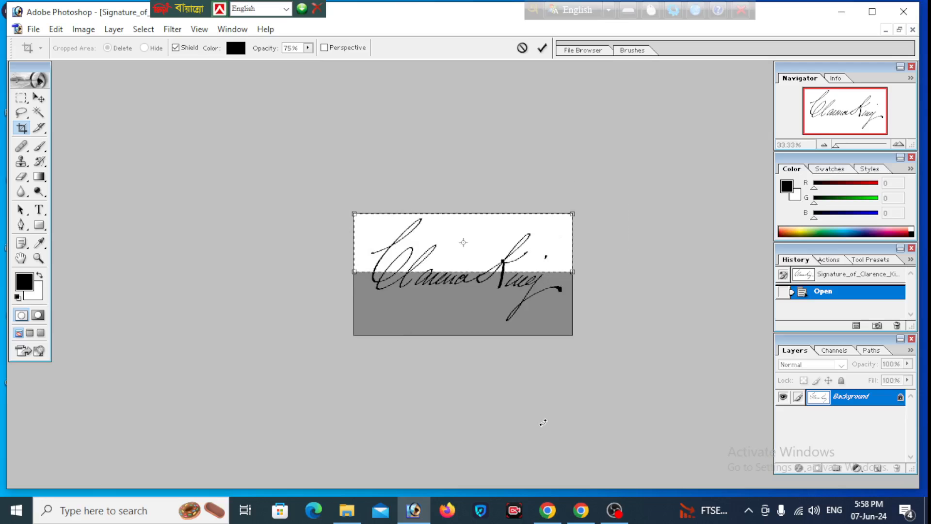
drag(572, 272, 696, 305)
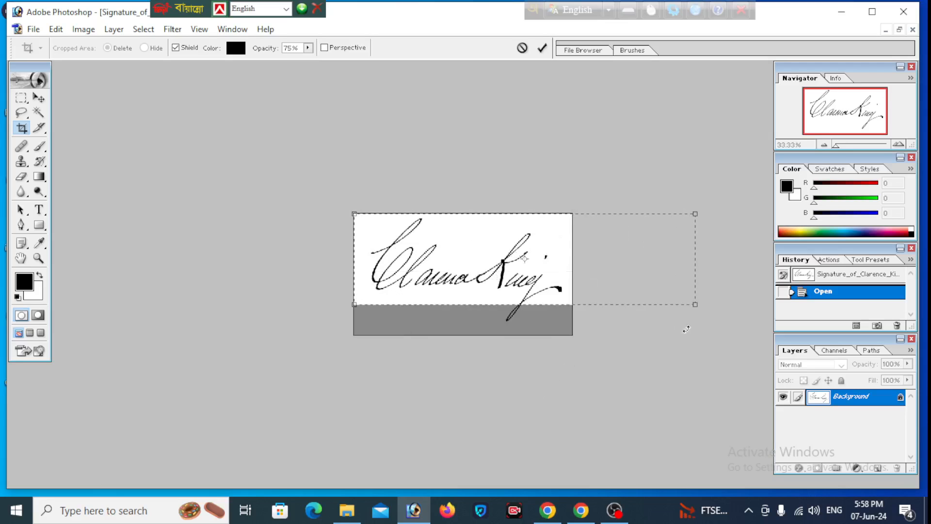
drag(356, 305, 282, 324)
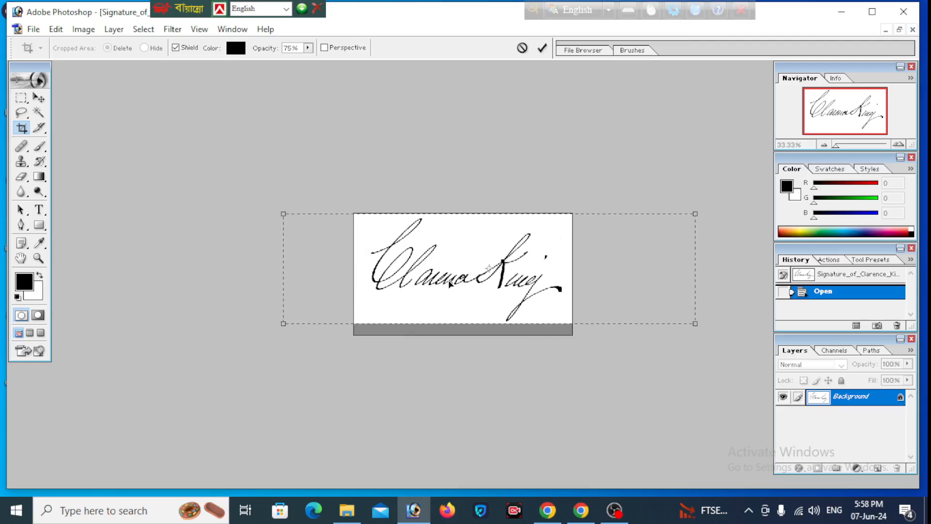
drag(476, 283, 469, 283)
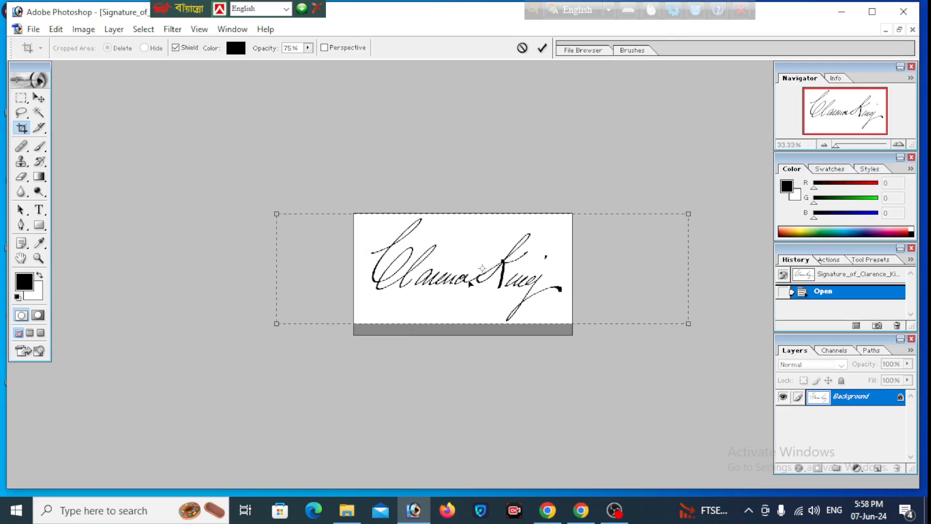
- Nudge the crop frame left to centre the signature within it and apply the crop
key(Left)
key(Left)
key(Left)
key(Left)
key(Left)
key(Left)
key(Left)
key(Left)
key(Left)
key(Left)
key(Left)
key(Left)
key(Left)
key(Left)
key(Left)
key(Left)
key(Left)
key(Return)
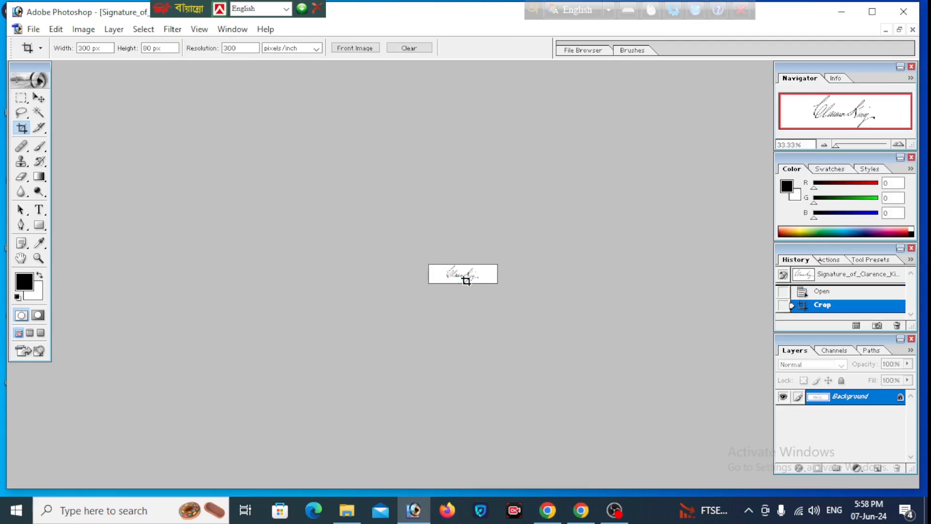
- Check the cropped signature and undo the crop
key(ctrl+plus)
key(ctrl+plus)
key(ctrl+plus)
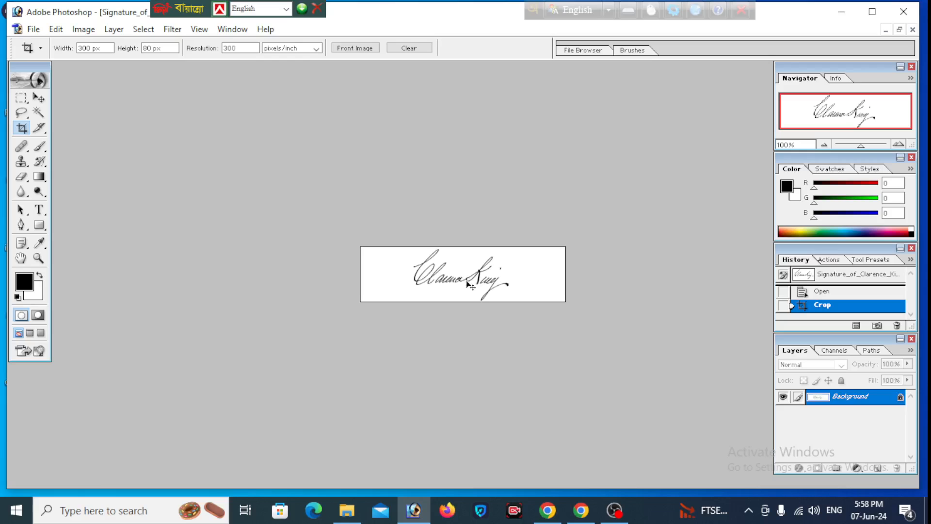
key(ctrl+z)
key(ctrl+minus)
key(ctrl+minus)
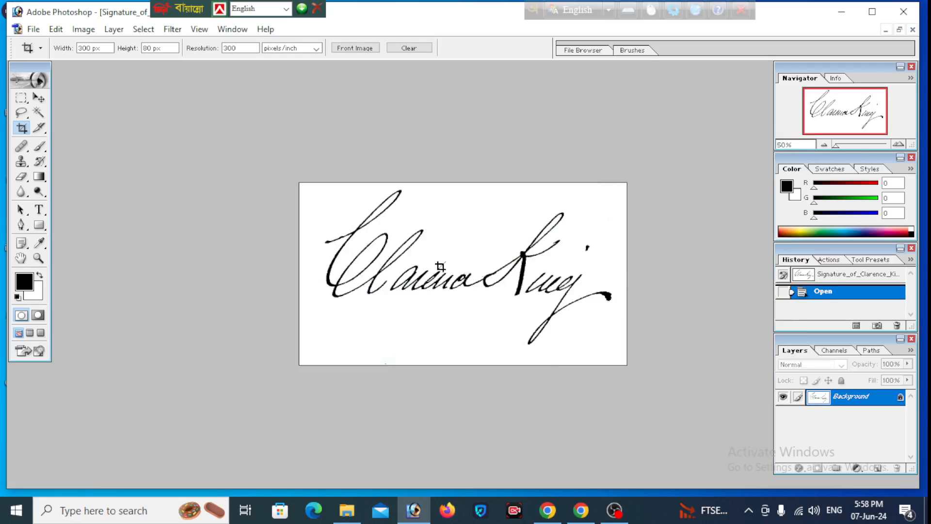
- Set the background color to blue 0066CC
click(39, 297)
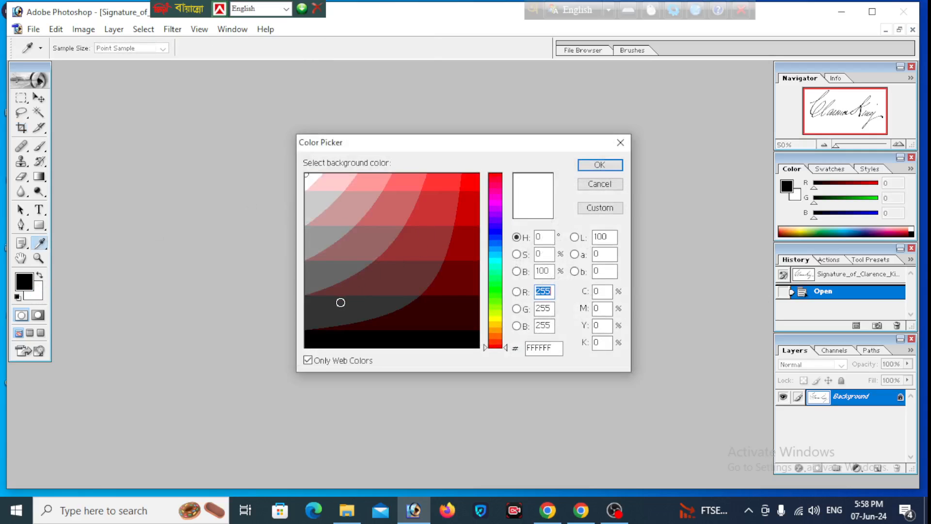
click(507, 247)
click(459, 218)
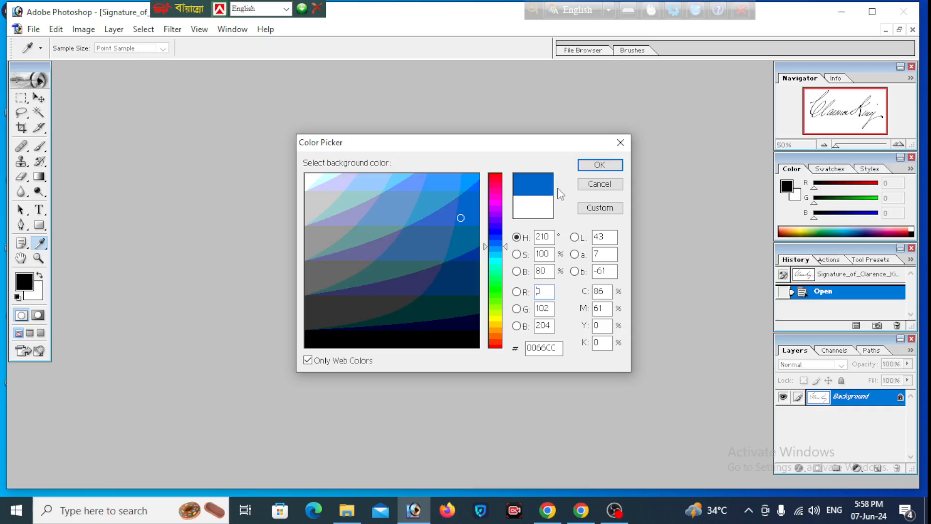
click(600, 165)
- Crop the image around the full signature with a frame extending past both side edges, using the blue background color as fill
key(c)
key(ctrl+plus)
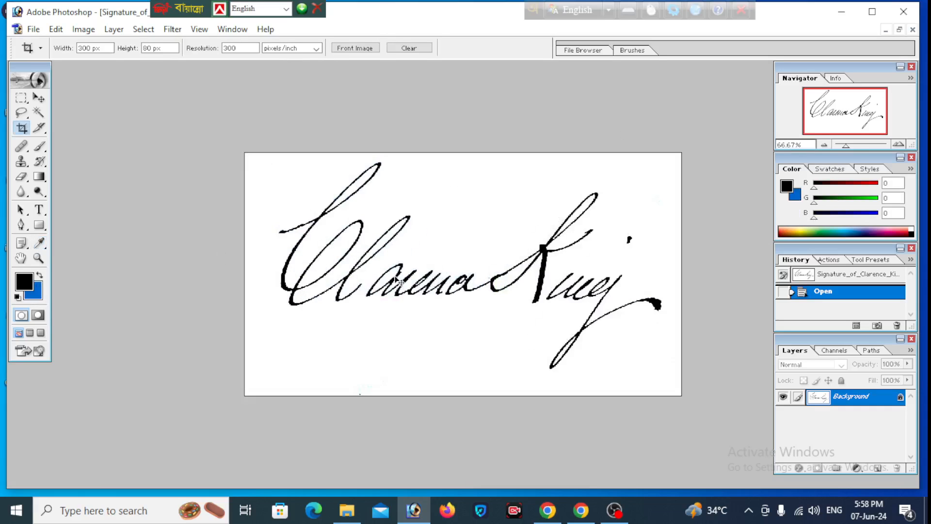
key(ctrl+minus)
key(ctrl+minus)
key(ctrl+plus)
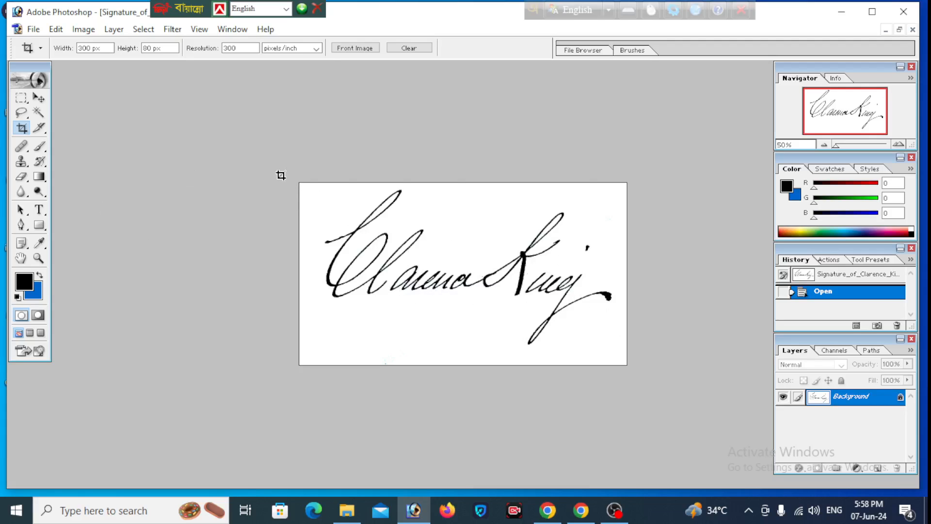
mouse_move(281, 175)
mouse_down()
mouse_move(626, 270)
mouse_move(717, 339)
mouse_move(771, 317)
mouse_up()
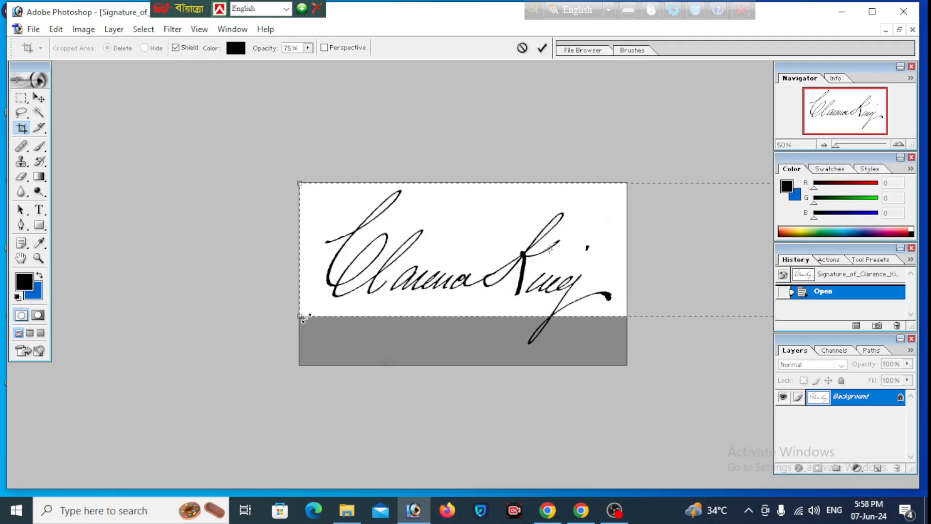
drag(302, 318, 182, 348)
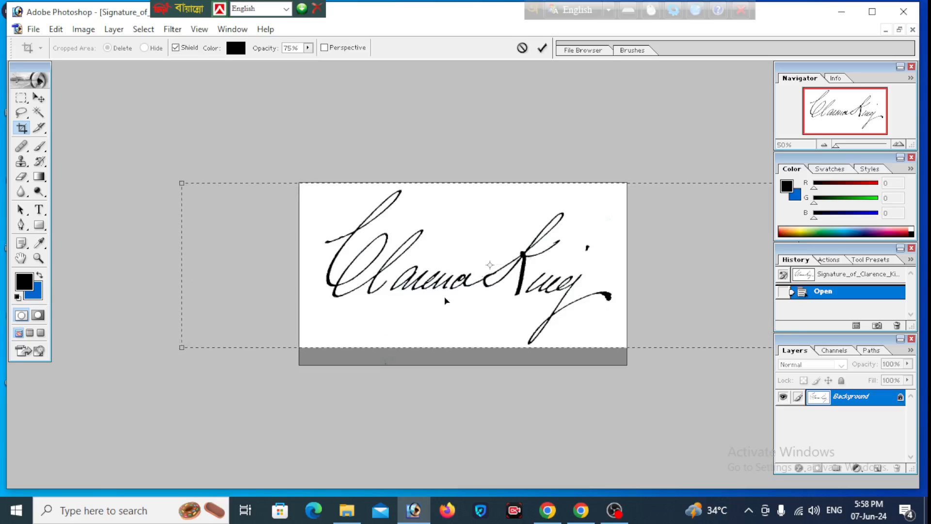
drag(503, 280, 461, 279)
key(Return)
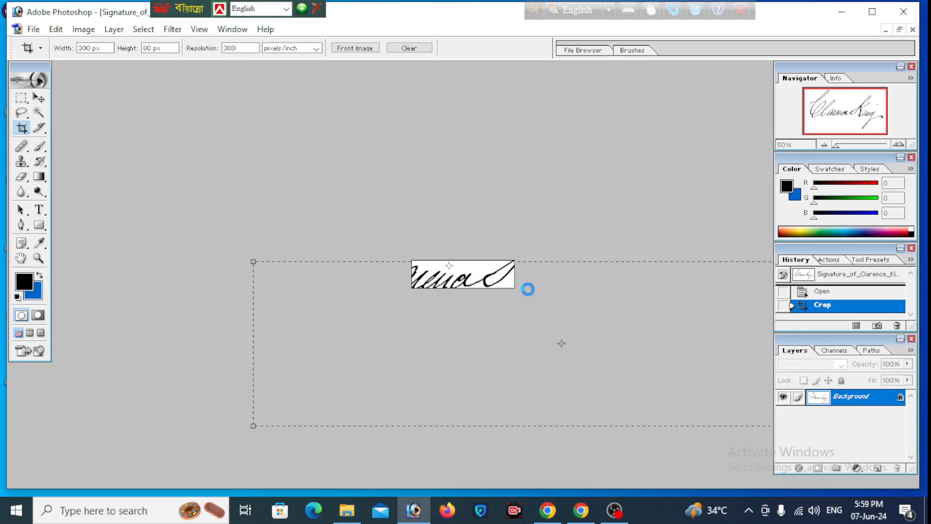
- Inspect the blue strips beside the cropped signature and undo this crop
key(ctrl+plus)
key(ctrl+plus)
key(ctrl+plus)
key(ctrl+plus)
key(ctrl+minus)
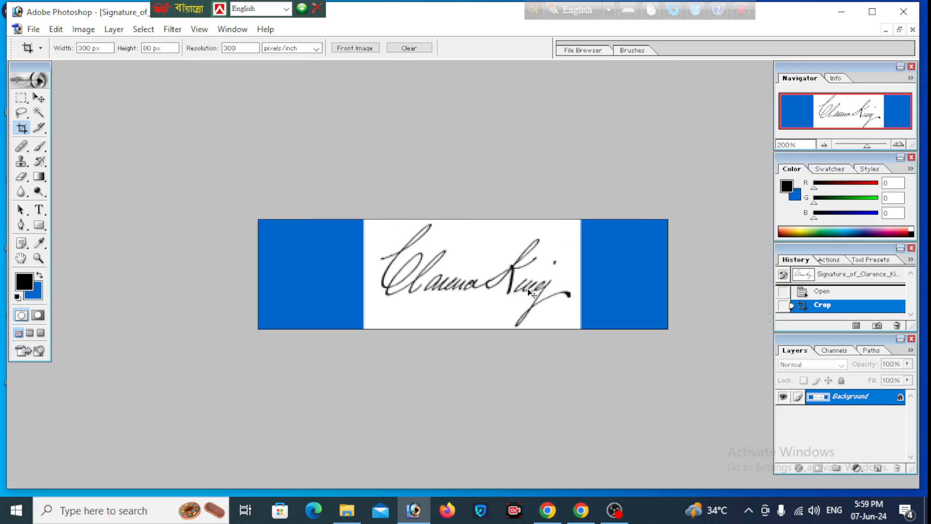
key(ctrl+minus)
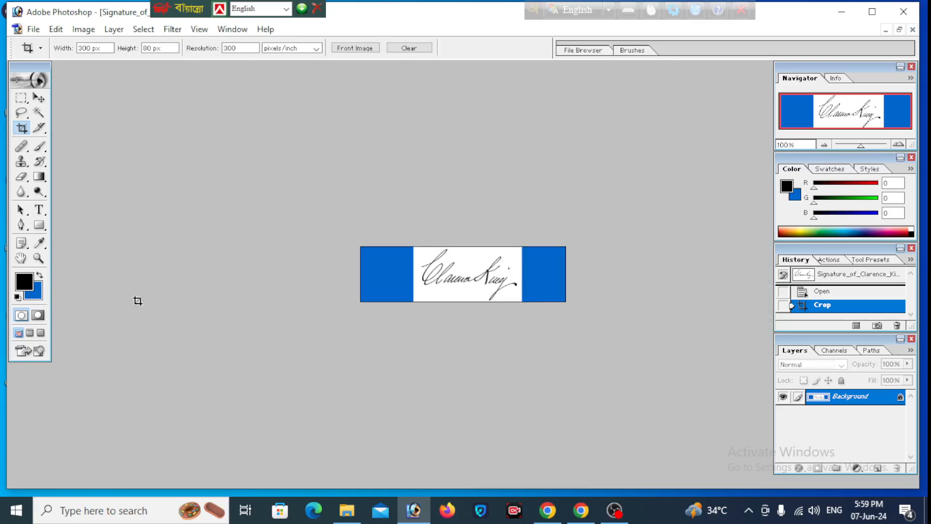
key(ctrl+plus)
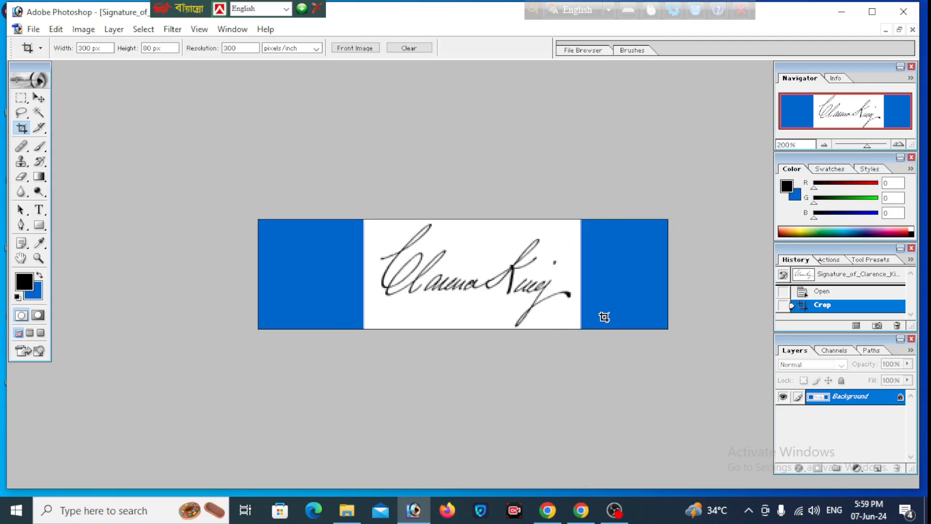
key(ctrl+z)
key(ctrl+minus)
key(ctrl+minus)
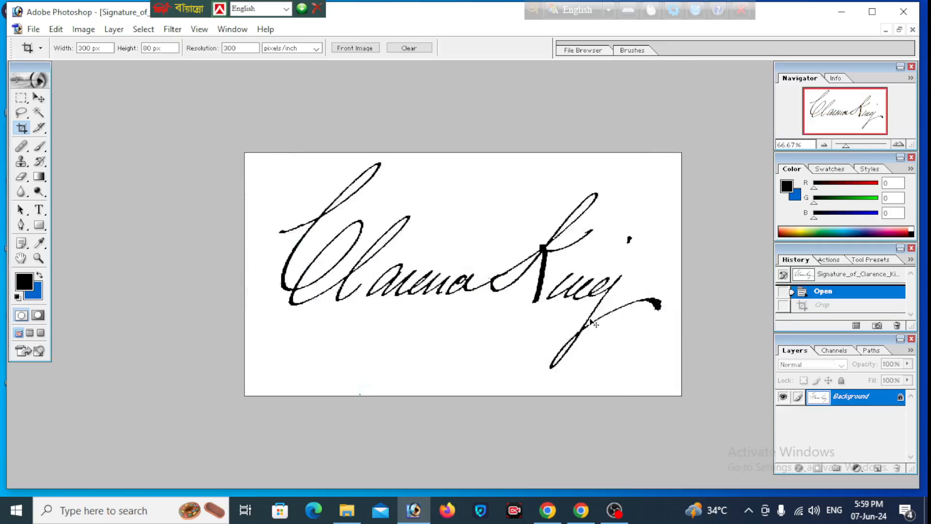
- Set the background color to white FFFFFF
key(ctrl+minus)
key(ctrl+minus)
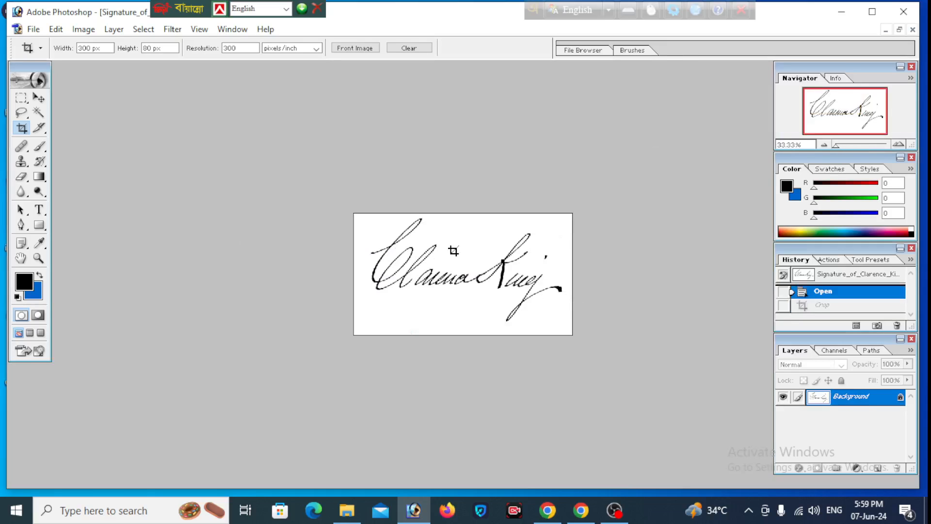
click(34, 292)
click(313, 174)
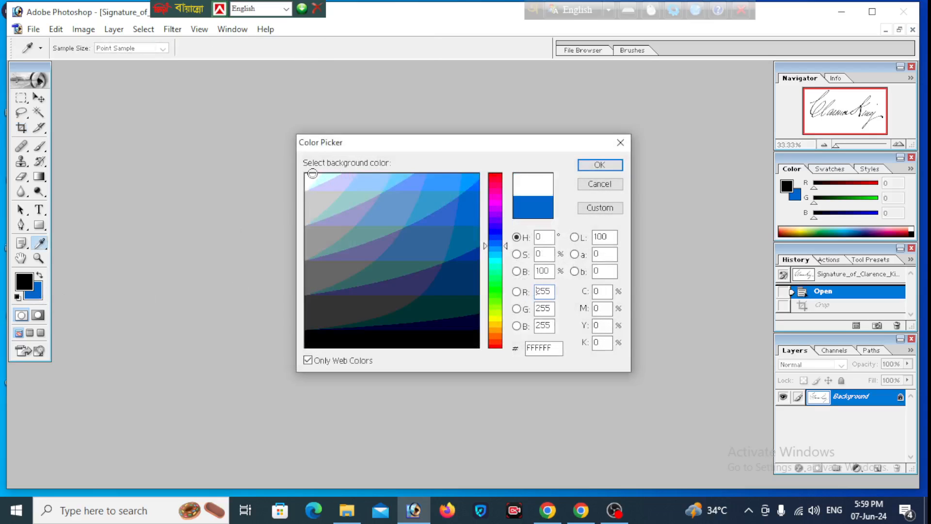
click(602, 165)
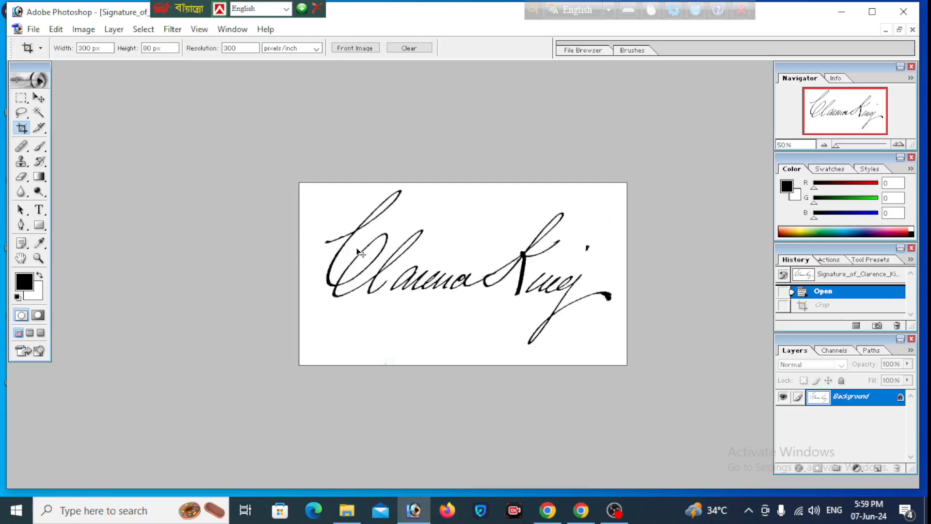
- Crop the image around the full signature with a frame extending past both side edges, using the white background color as fill
key(ctrl+minus)
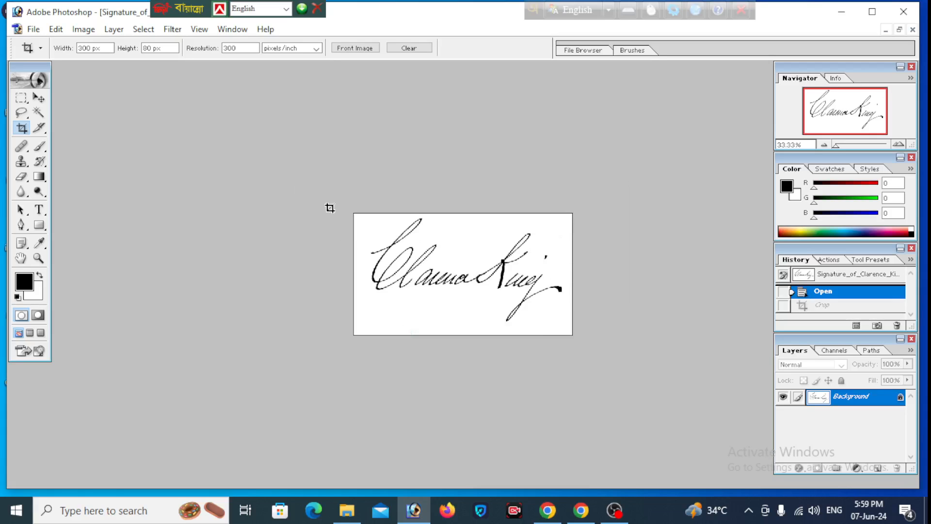
drag(328, 206, 737, 380)
drag(582, 273, 717, 308)
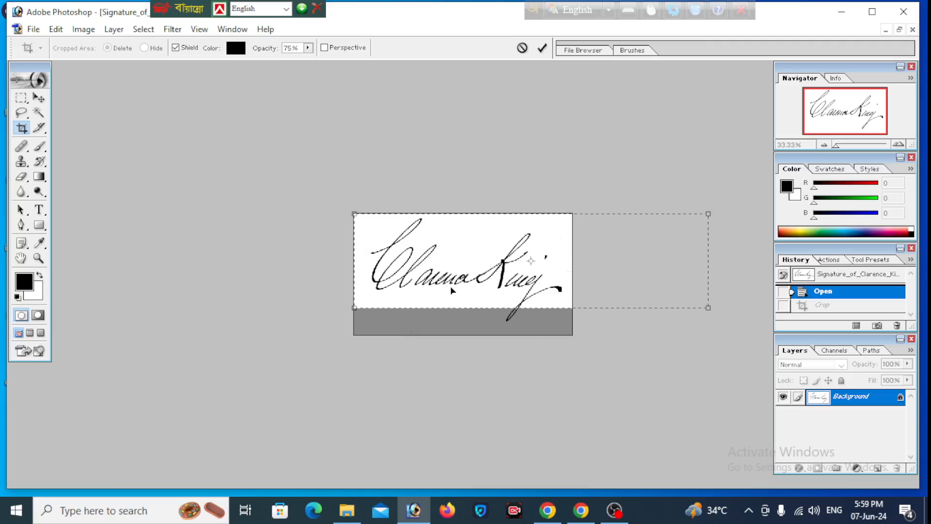
drag(348, 309, 235, 335)
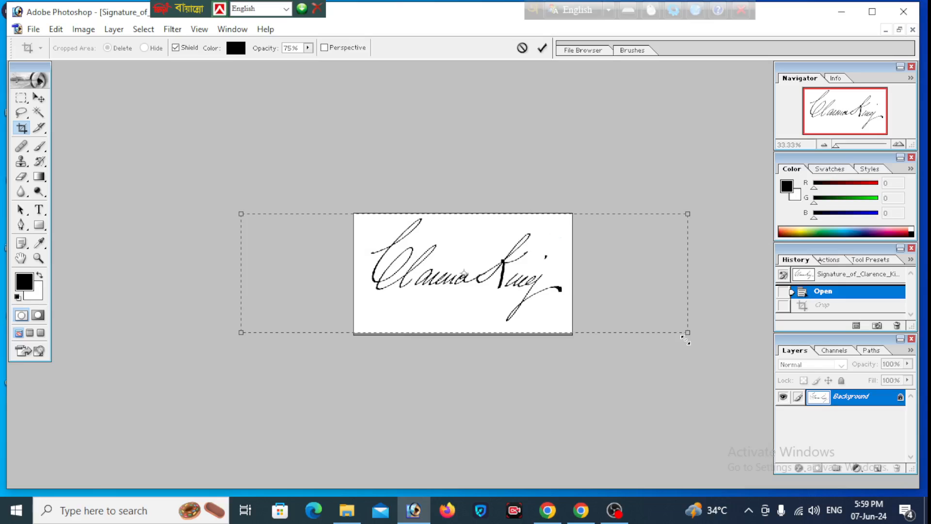
key(Return)
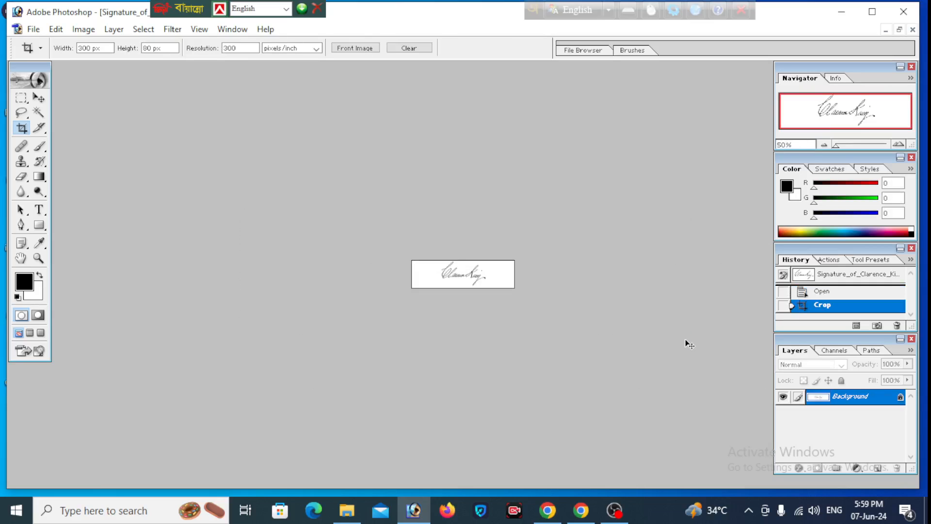
- Save the cropped signature over its original file and dismiss the VPN notification
key(ctrl+s)
key(Return)
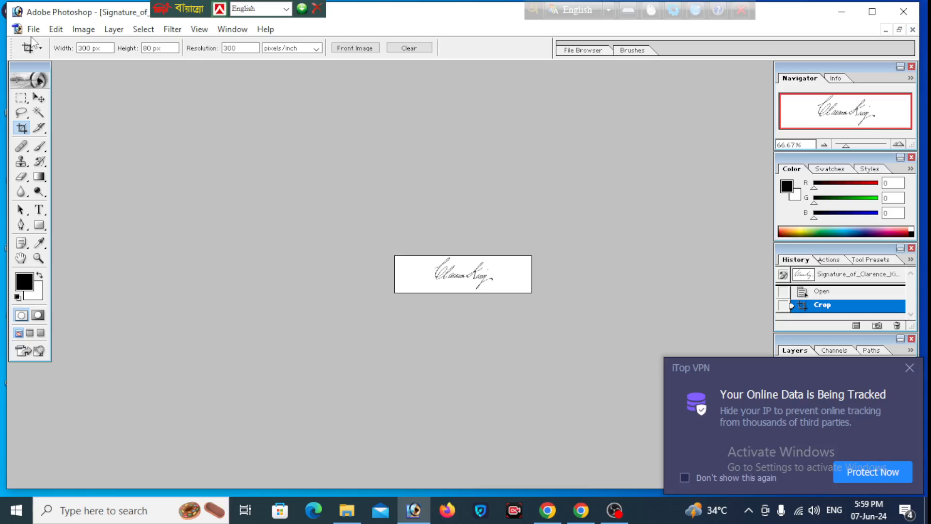
click(910, 368)
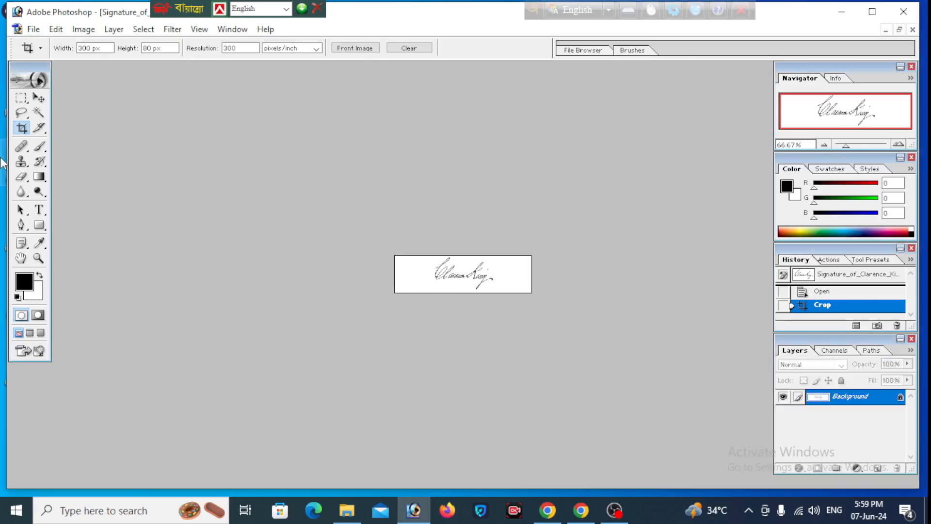
- Open the Sig image from the Photo folder and maximize its document window
click(33, 29)
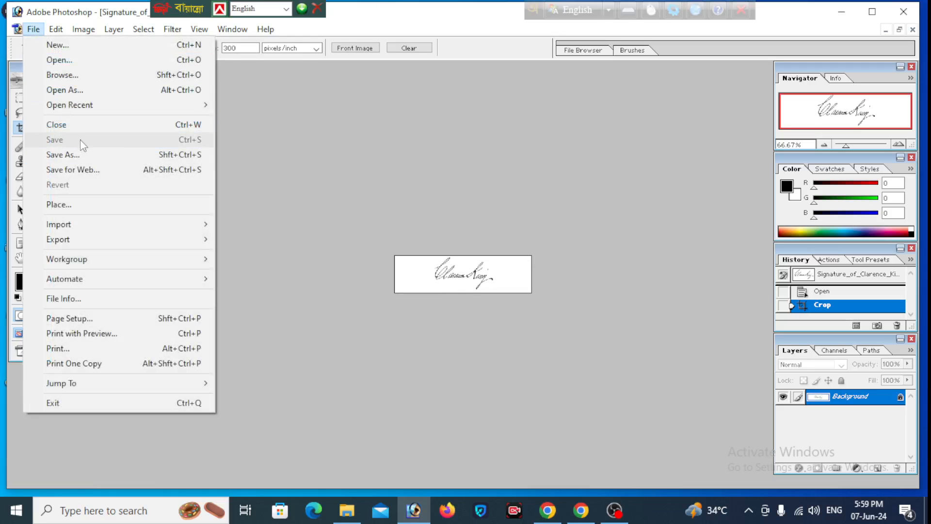
click(79, 62)
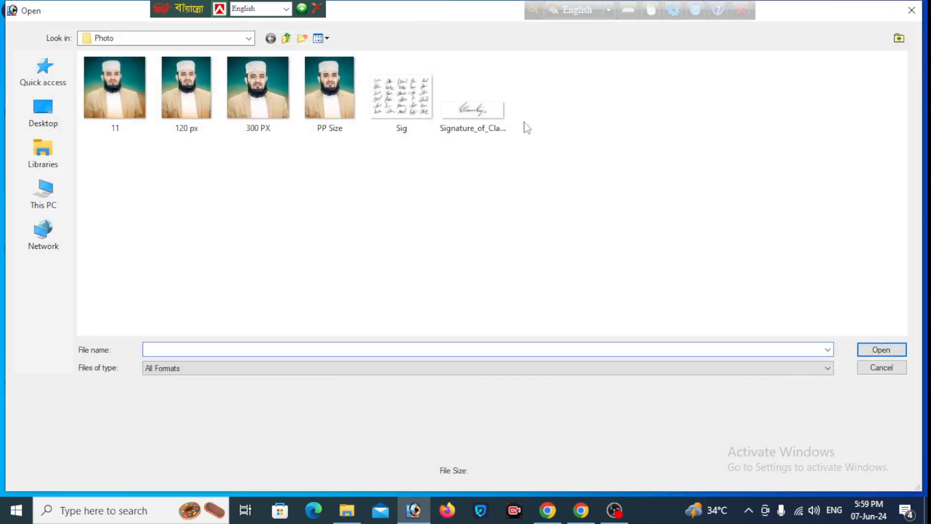
click(401, 94)
click(873, 347)
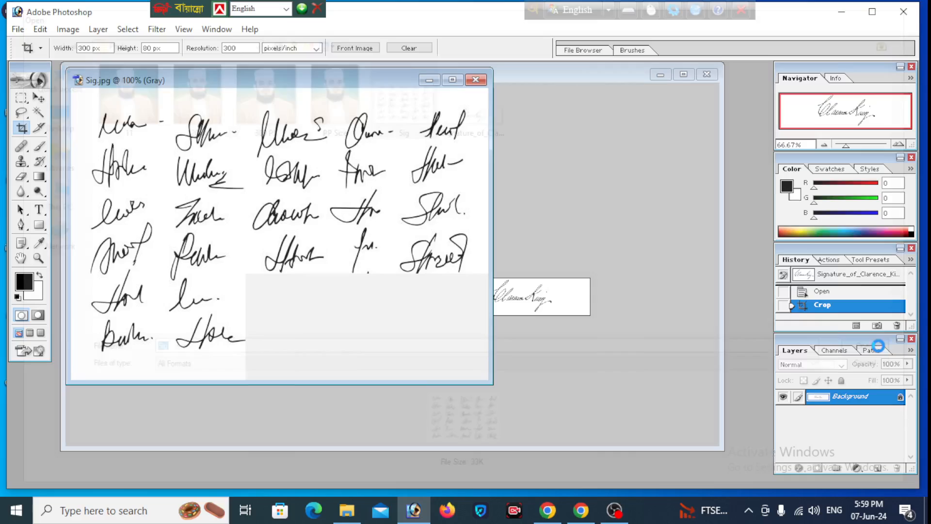
click(461, 78)
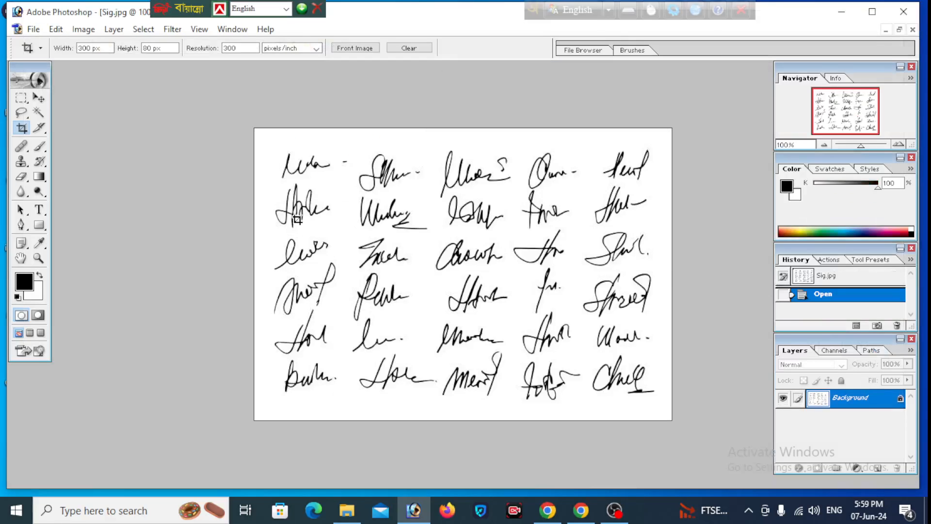
- Examine the handwritten signatures on the sheet up close and as a whole
key(ctrl+plus)
key(ctrl+plus)
key(ctrl+minus)
key(ctrl+minus)
key(ctrl+plus)
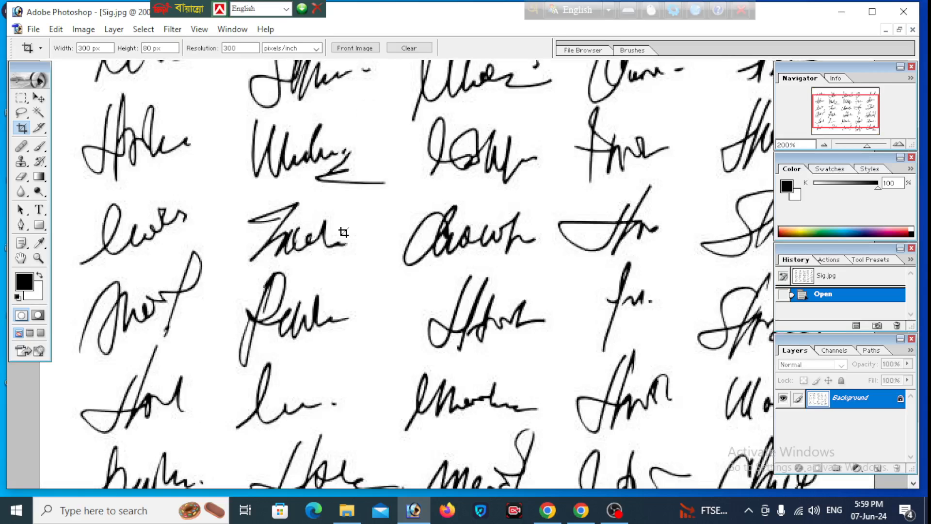
key(ctrl+minus)
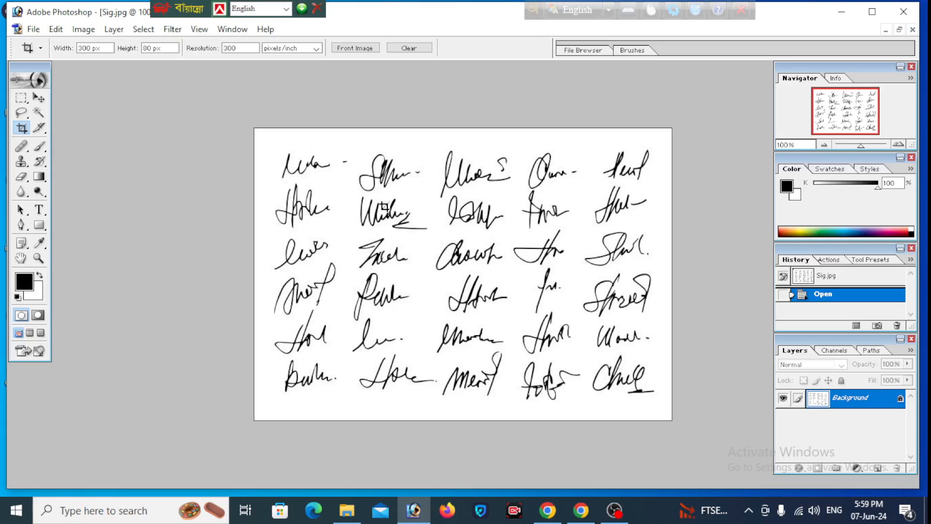
key(ctrl+plus)
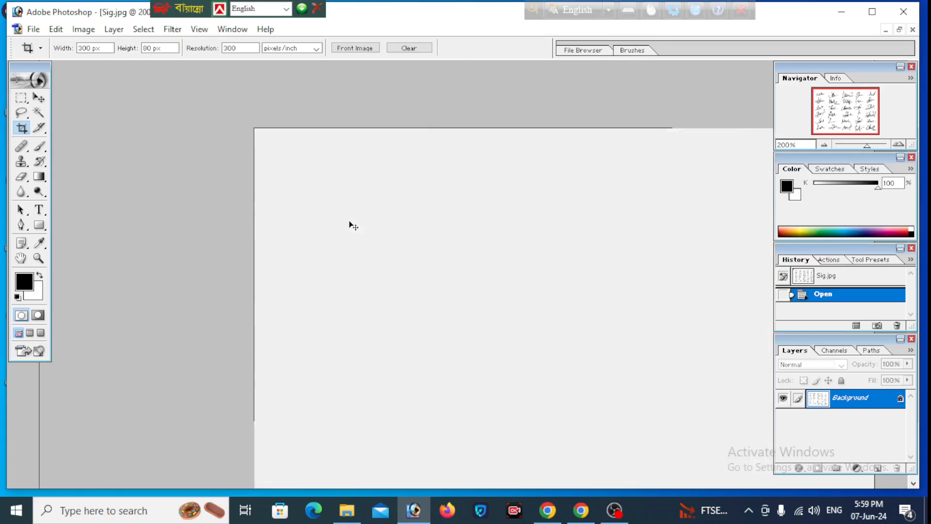
key(ctrl+minus)
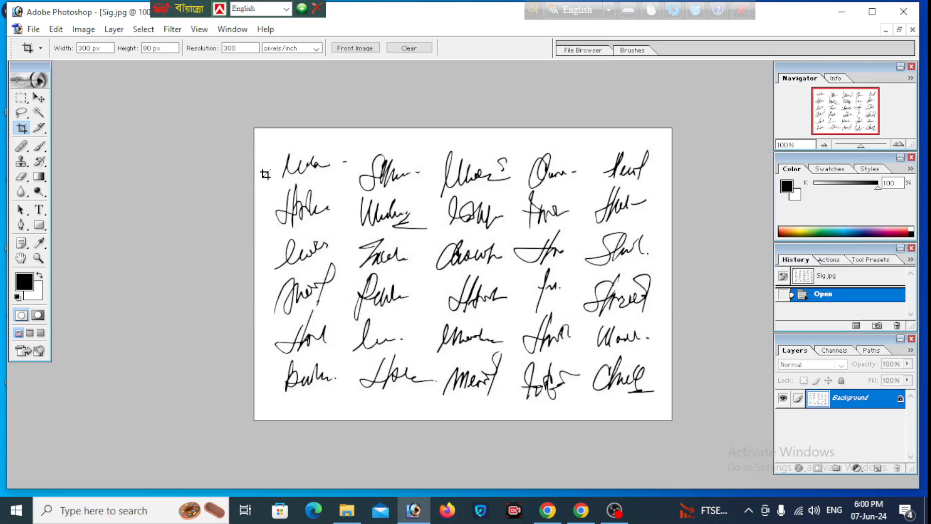
- Crop the sheet to the first signature in the top row, with the frame extending past the image's left edge
drag(194, 147, 372, 179)
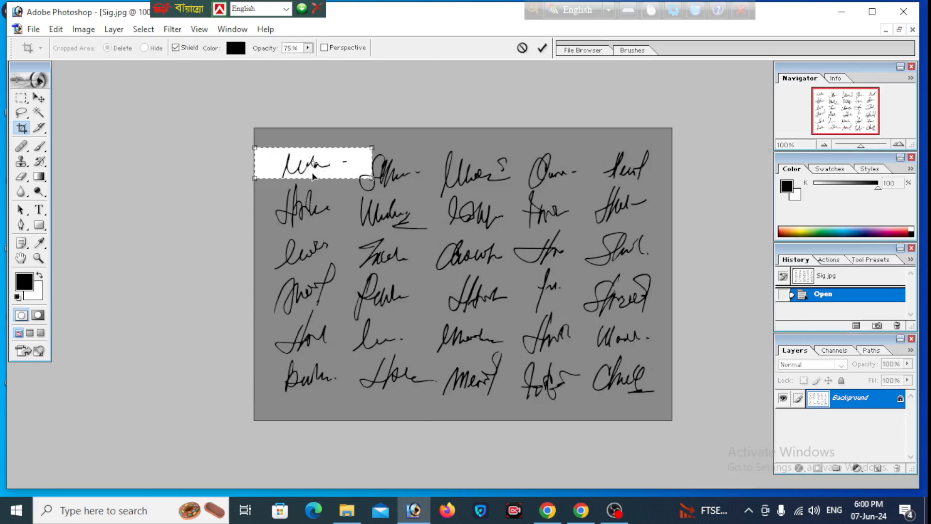
drag(256, 178, 235, 184)
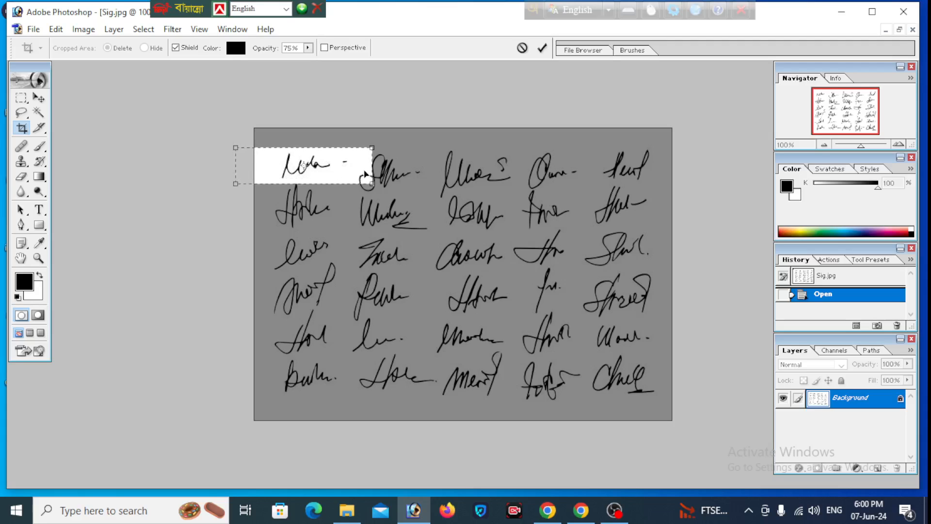
drag(372, 148, 377, 146)
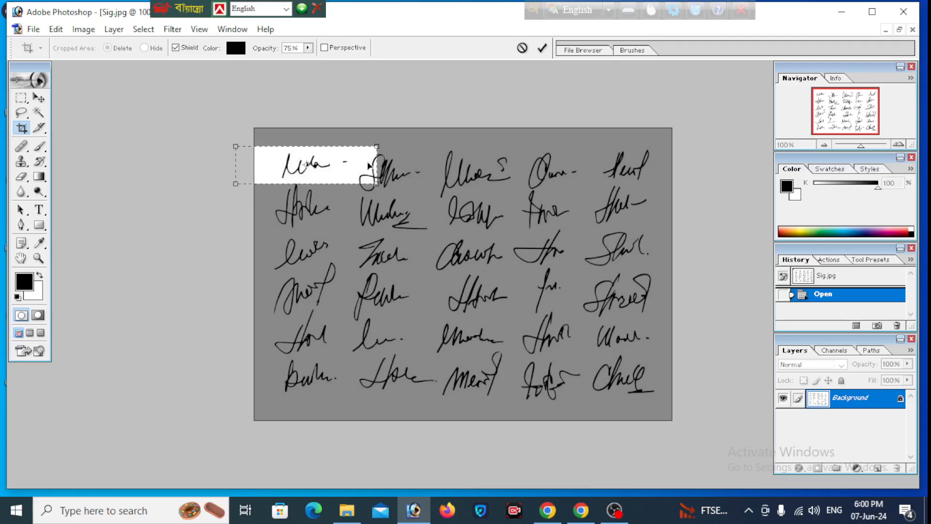
key(Return)
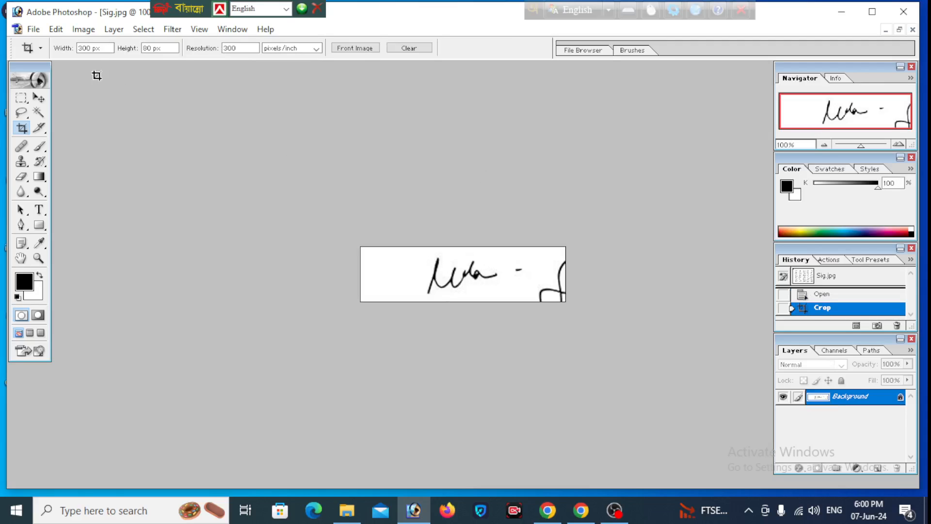
- Save the cropped signature as a JPEG named Sig-2 in the Photo folder
click(34, 30)
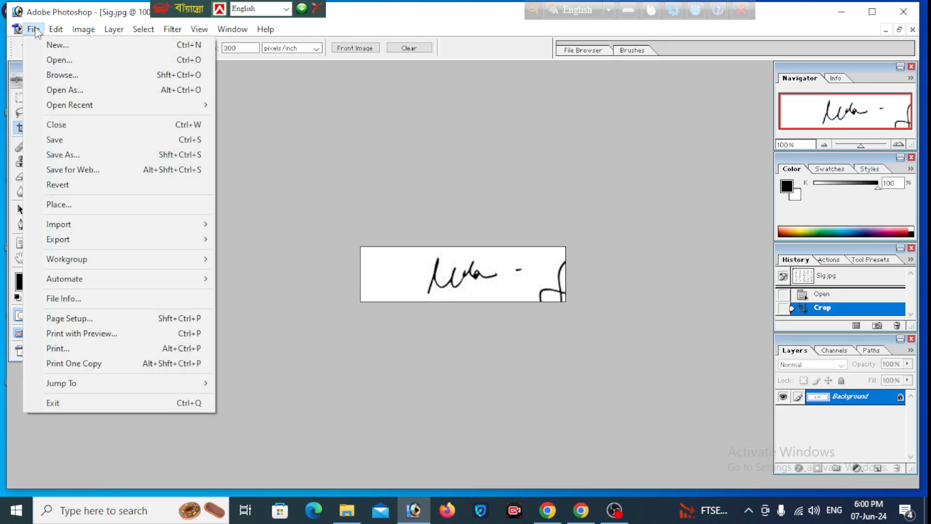
click(76, 154)
click(174, 310)
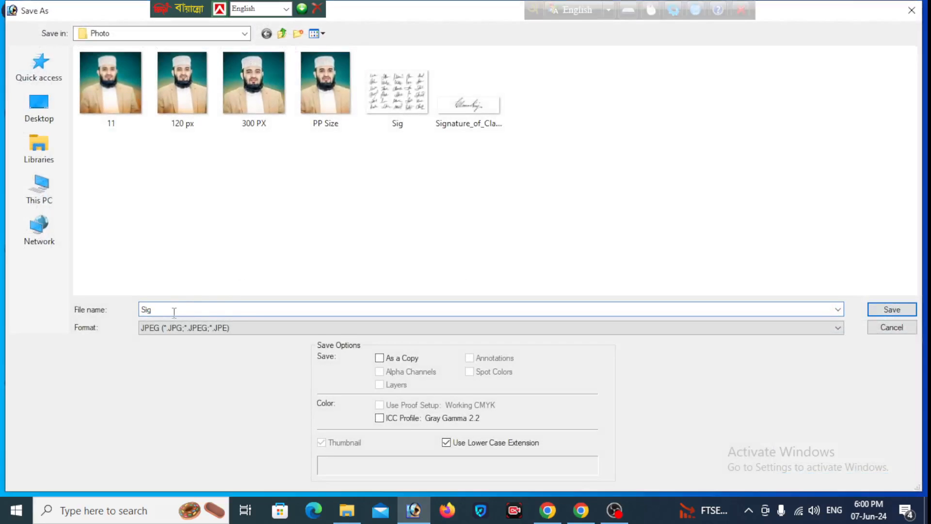
text(-2)
key(Return)
key(Return)
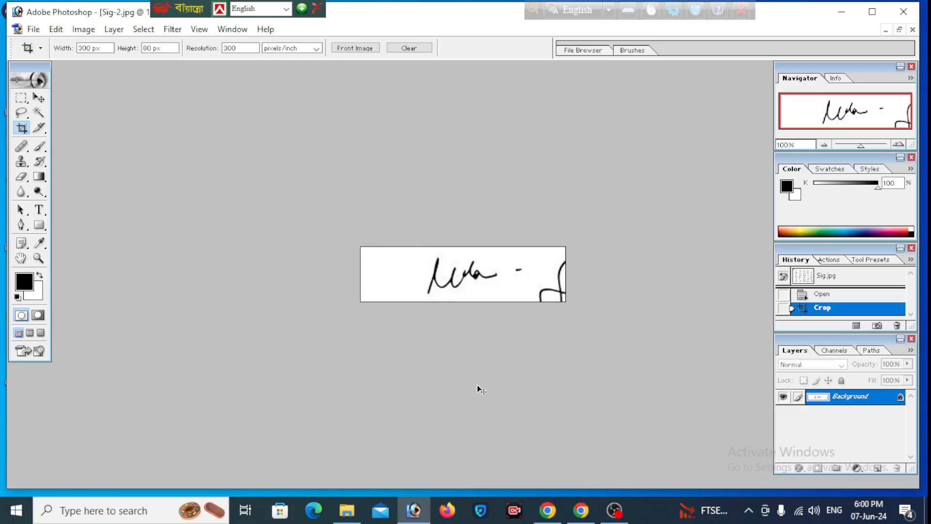
- Inspect the cropped signature for stray strokes near its right edge
key(ctrl+plus)
key(ctrl+minus)
key(ctrl+minus)
scroll(505, 293, down, 1)
scroll(515, 293, up, 1)
scroll(516, 293, down, 1)
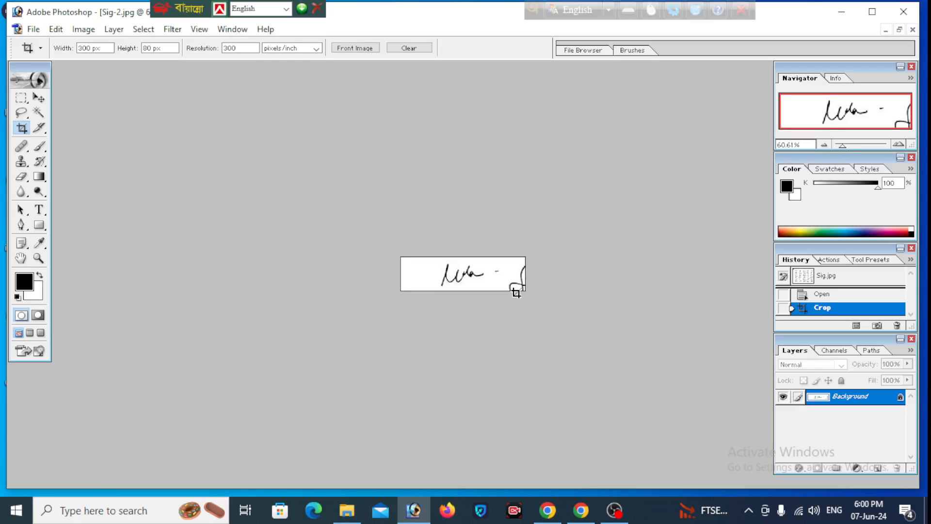
scroll(516, 293, up, 1)
scroll(522, 299, up, 1)
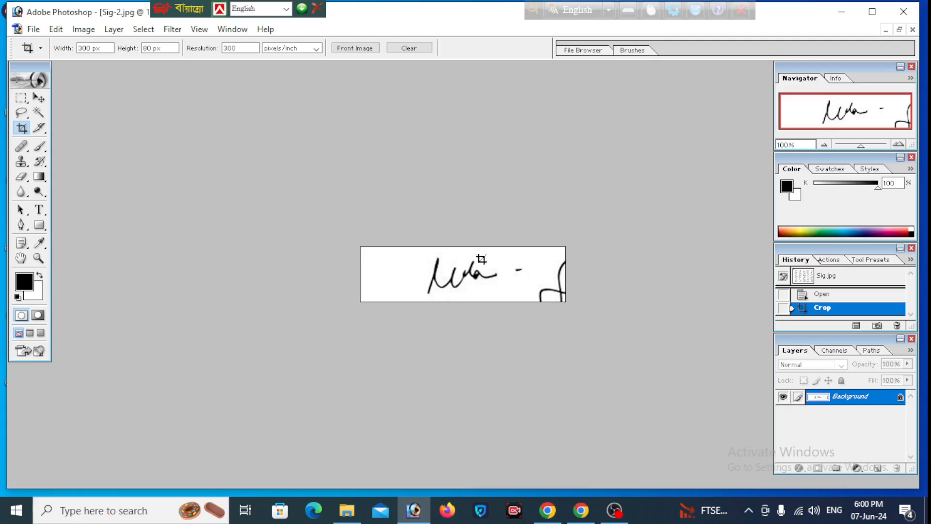
- Clear the dash and stray strokes right of the signature using a rectangular marquee selection, and deselect
click(18, 100)
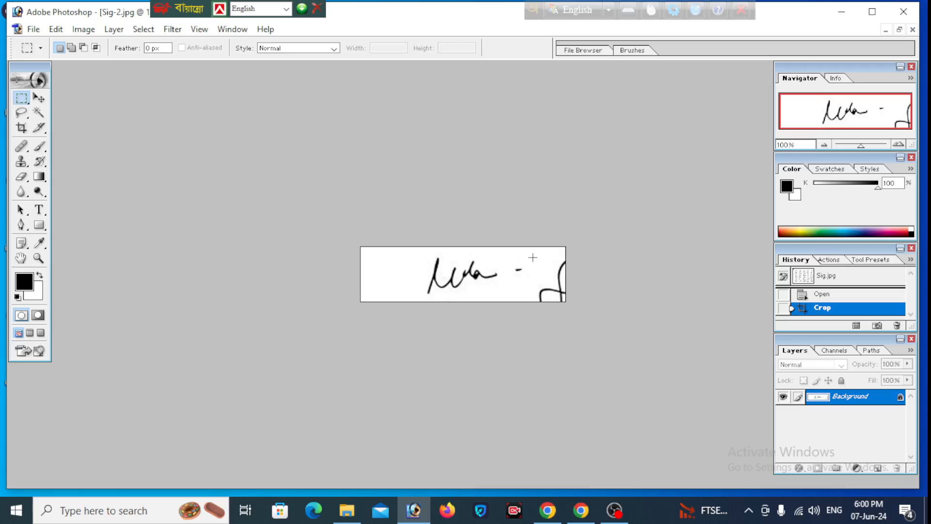
drag(508, 245, 568, 306)
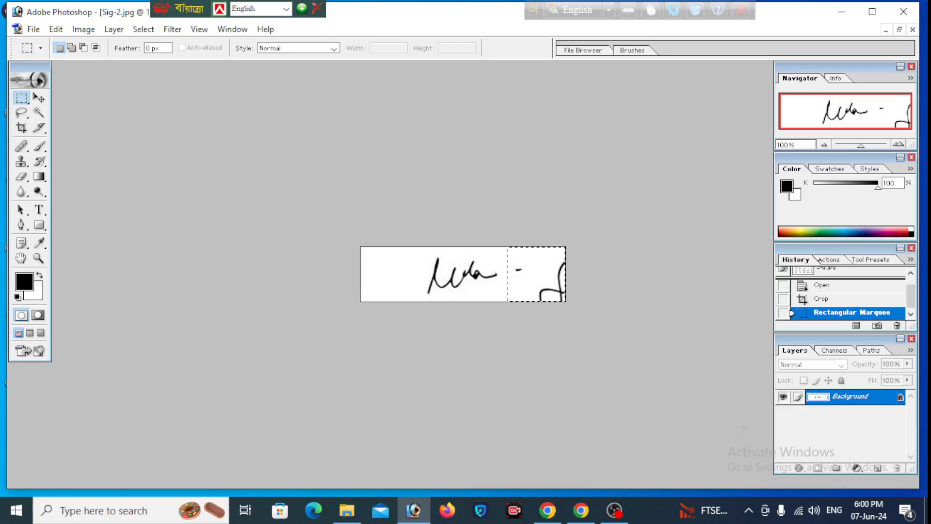
key(Delete)
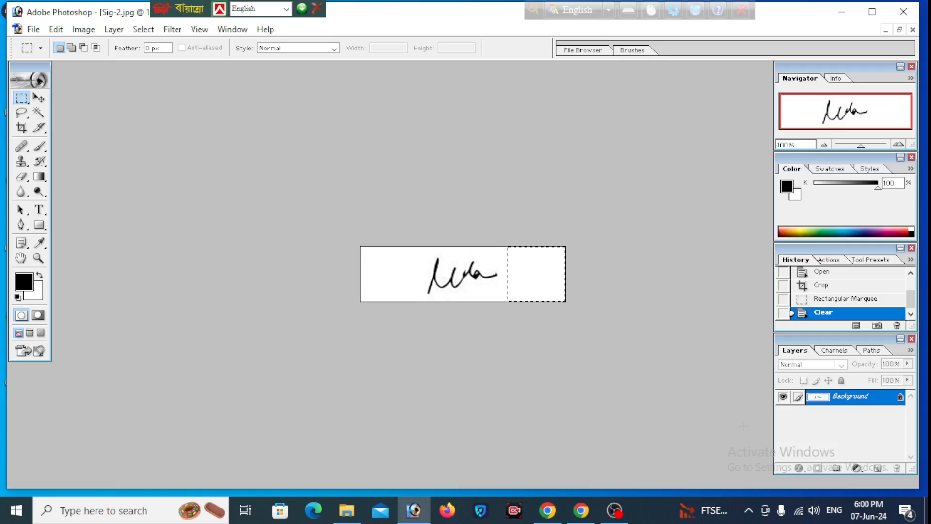
key(ctrl+d)
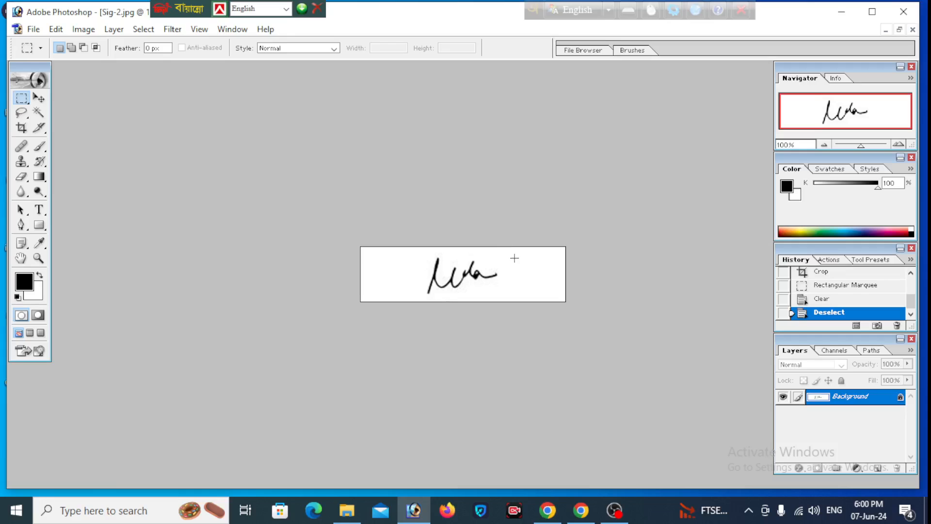
- Select the whole signature image and rotate it slightly clockwise with Free Transform
key(ctrl+plus)
key(ctrl+minus)
key(ctrl+minus)
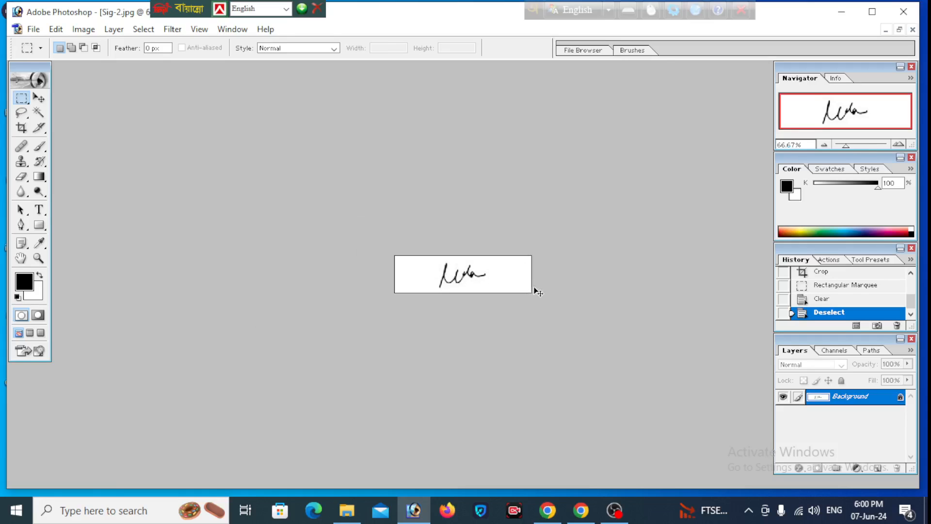
key(ctrl+plus)
key(ctrl+plus)
key(ctrl+minus)
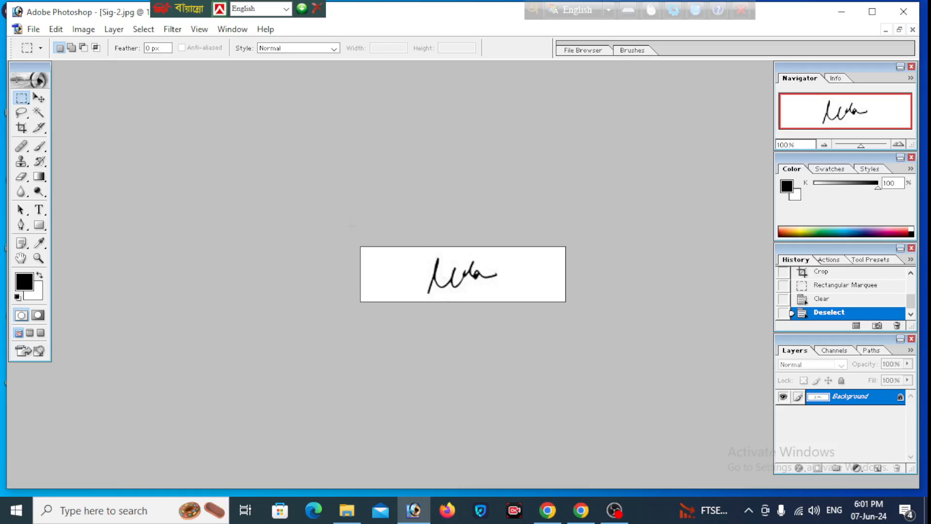
drag(349, 227, 623, 322)
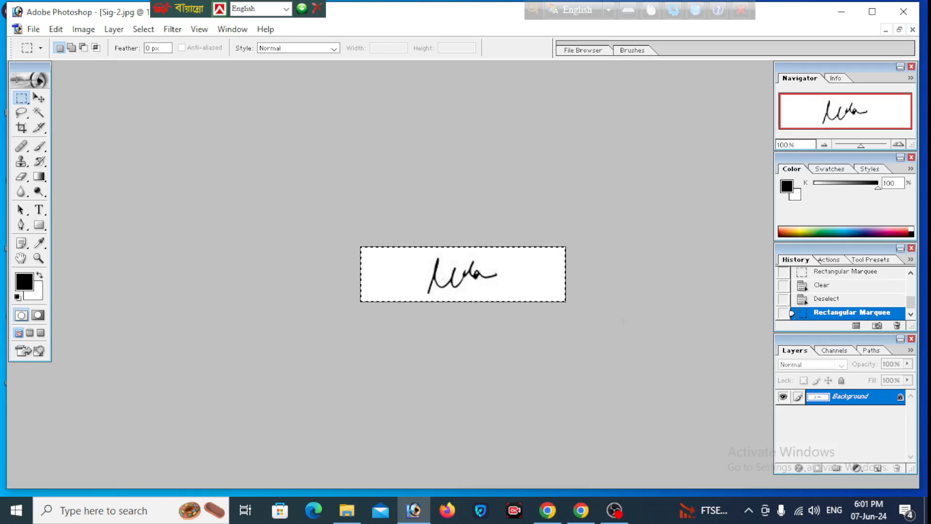
key(ctrl+t)
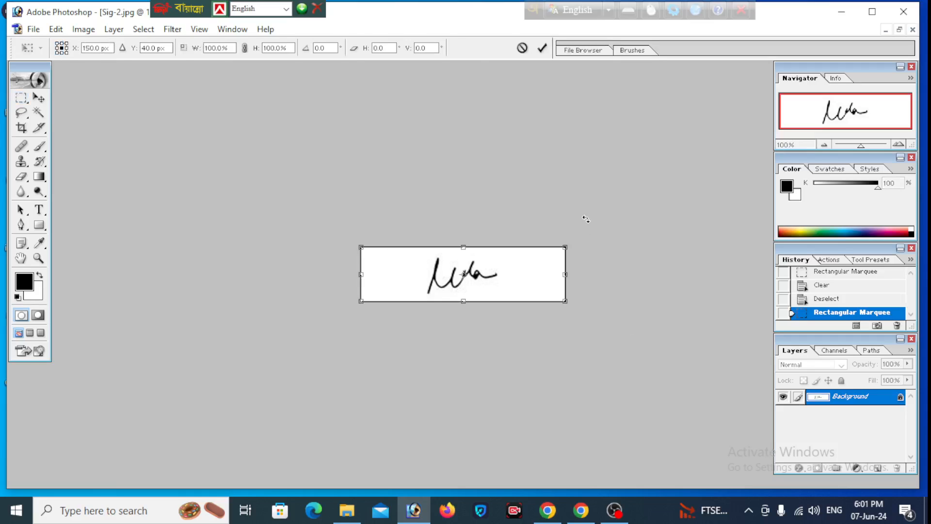
drag(601, 225, 610, 262)
key(Return)
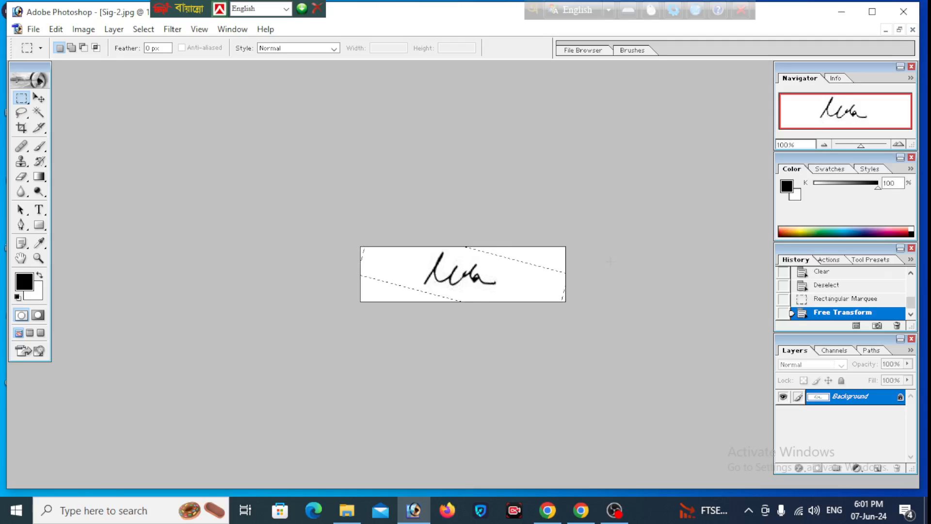
- Try rotating the whole signature image counterclockwise with Free Transform from a fresh rectangular selection, and undo the rotation
key(ctrl+d)
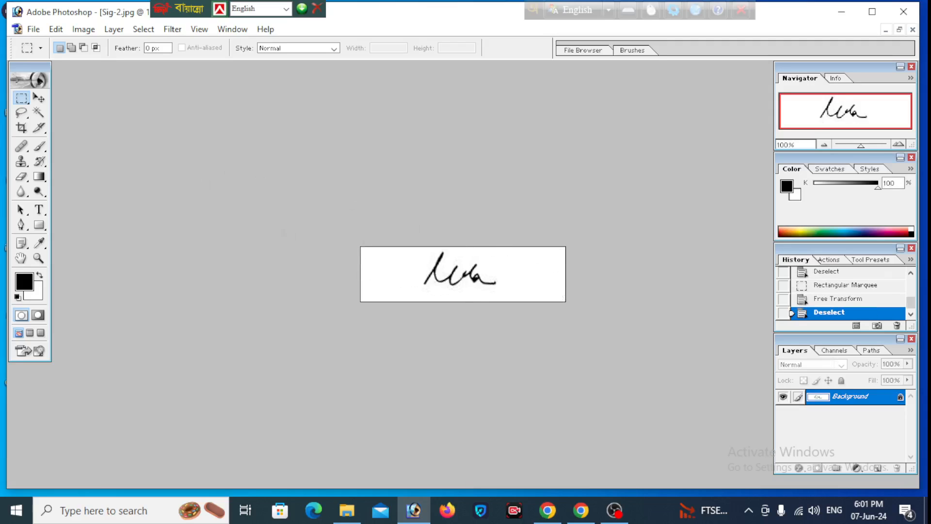
drag(270, 225, 606, 339)
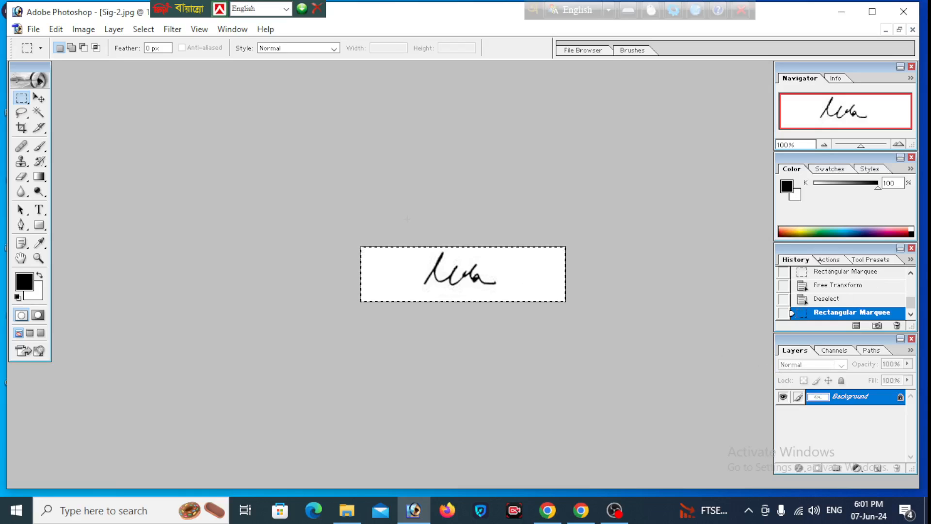
key(ctrl+t)
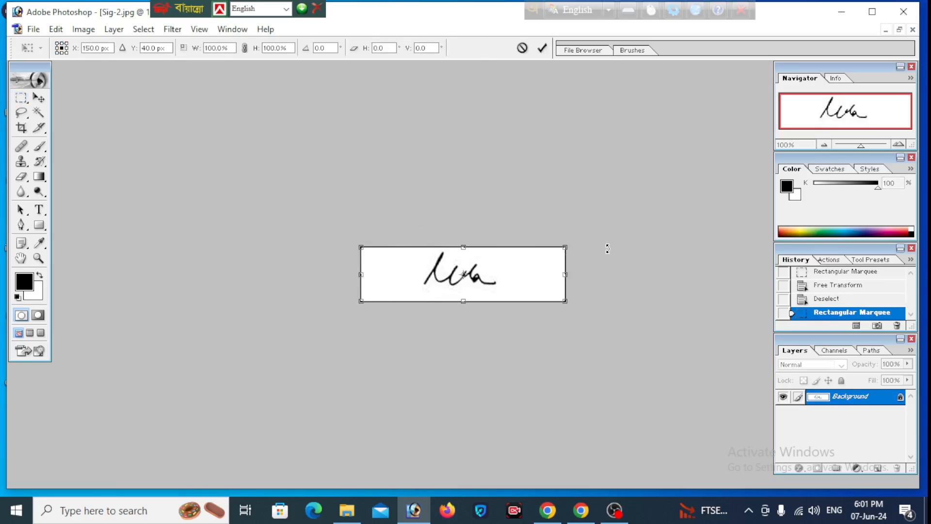
drag(607, 247, 613, 210)
key(Return)
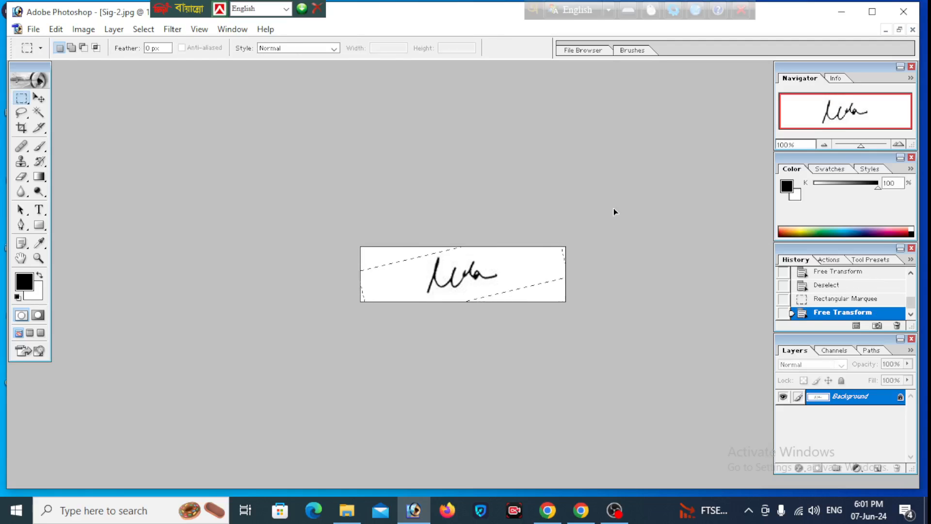
key(ctrl+z)
- Fine-adjust the selected signature image's rotation with Free Transform, keeping it practically level, and deselect
key(ctrl+t)
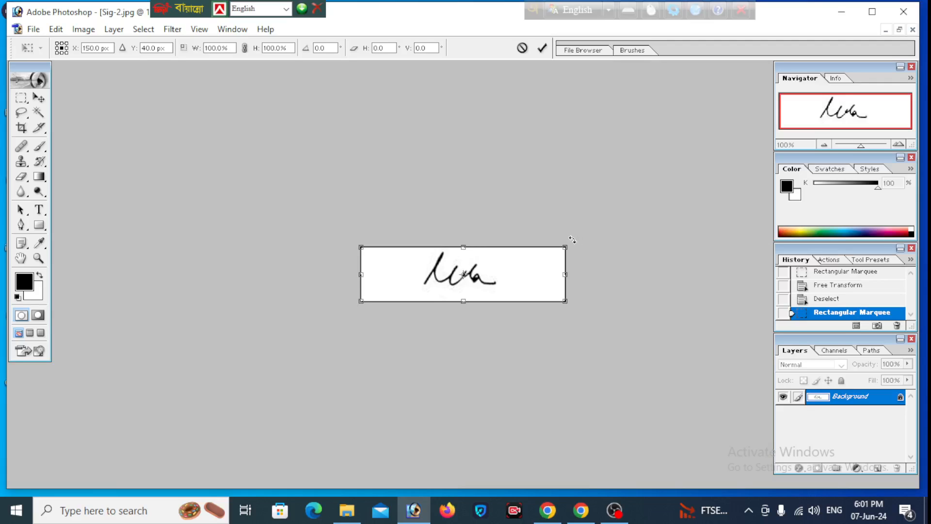
drag(572, 240, 602, 230)
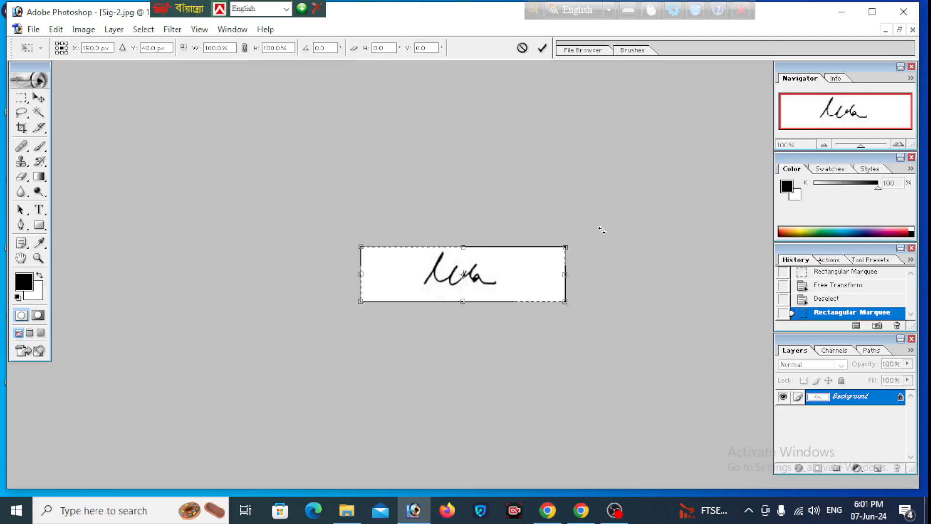
key(Return)
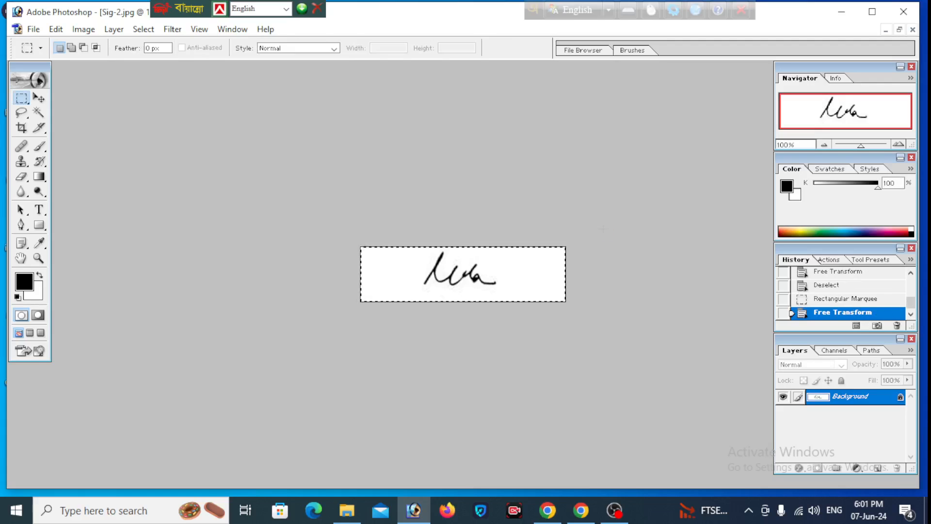
key(ctrl+d)
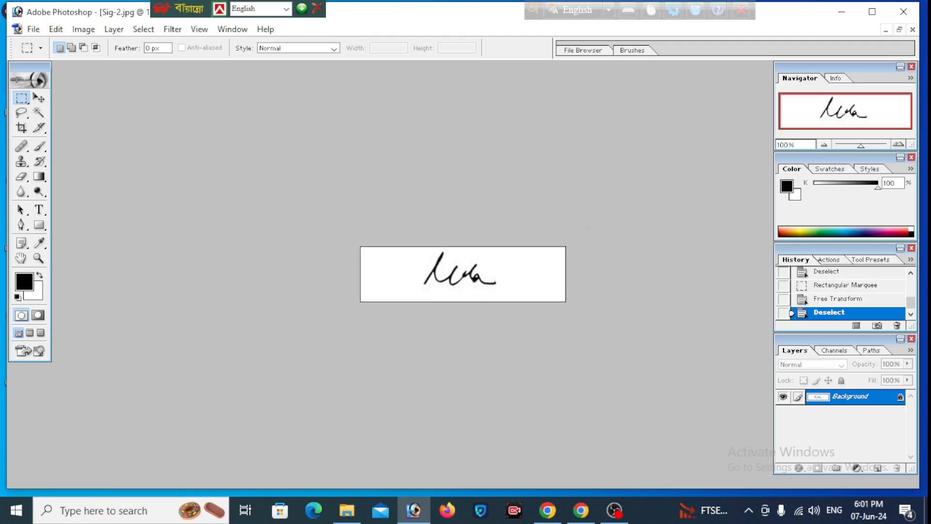
- Examine the white background around the signature at different magnifications for faint specks and smudges
key(ctrl+plus)
key(ctrl+minus)
key(ctrl+minus)
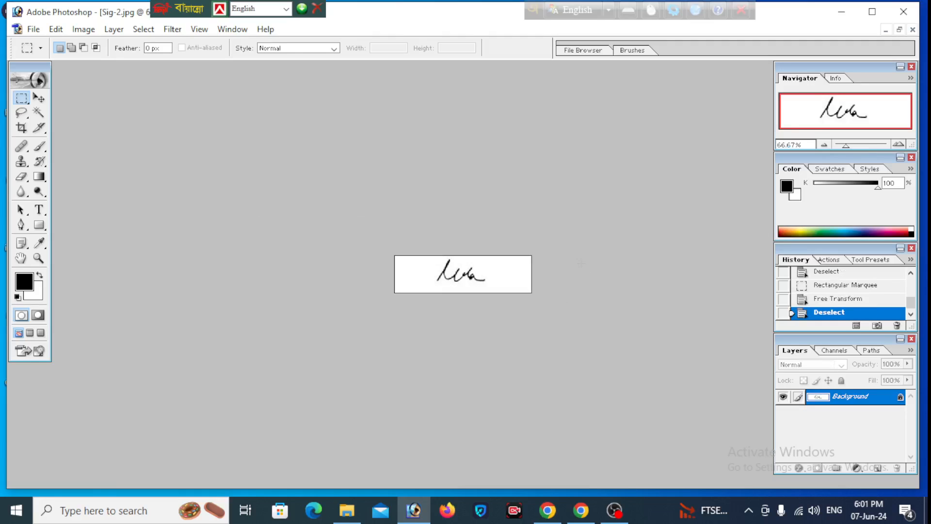
key(ctrl+plus)
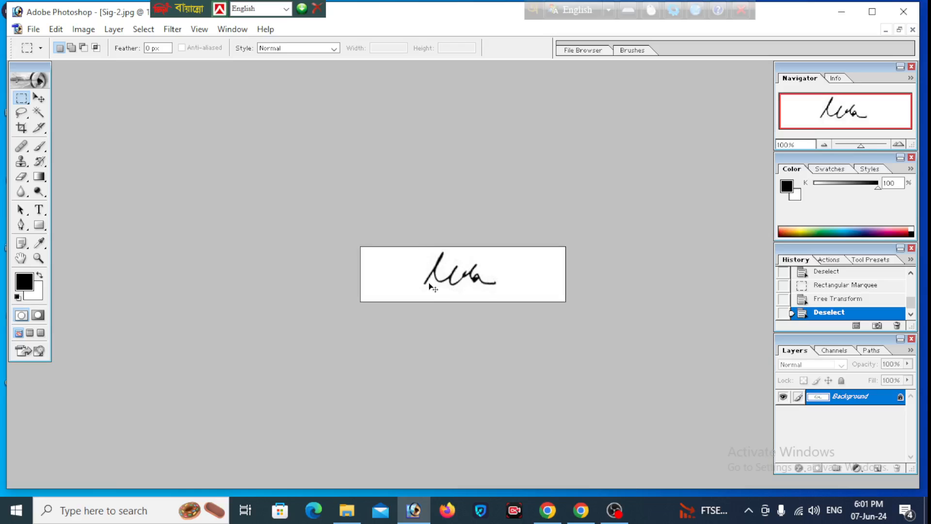
key(ctrl+plus)
key(ctrl+minus)
key(ctrl+plus)
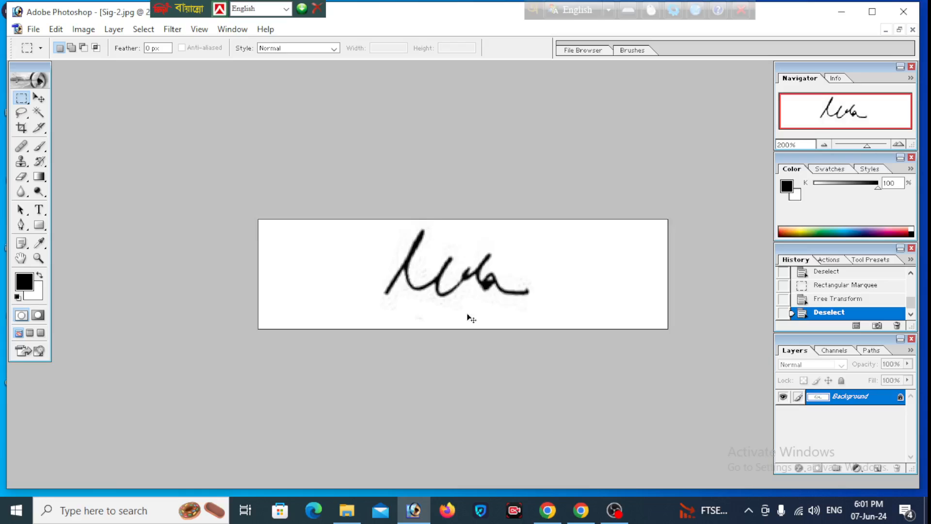
key(ctrl+minus)
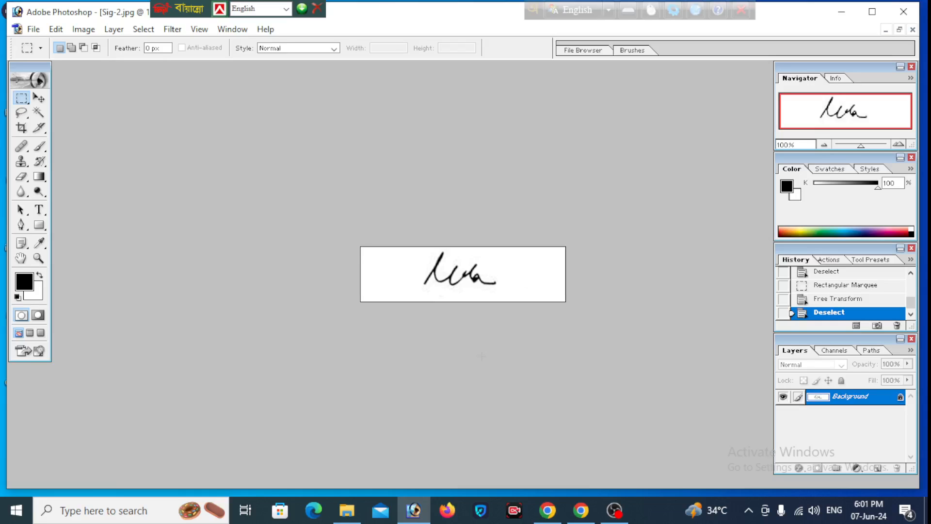
- Whiten the signature's background with Levels by setting the white input level to 222, and check the cleaned image
key(ctrl+l)
drag(236, 286, 218, 288)
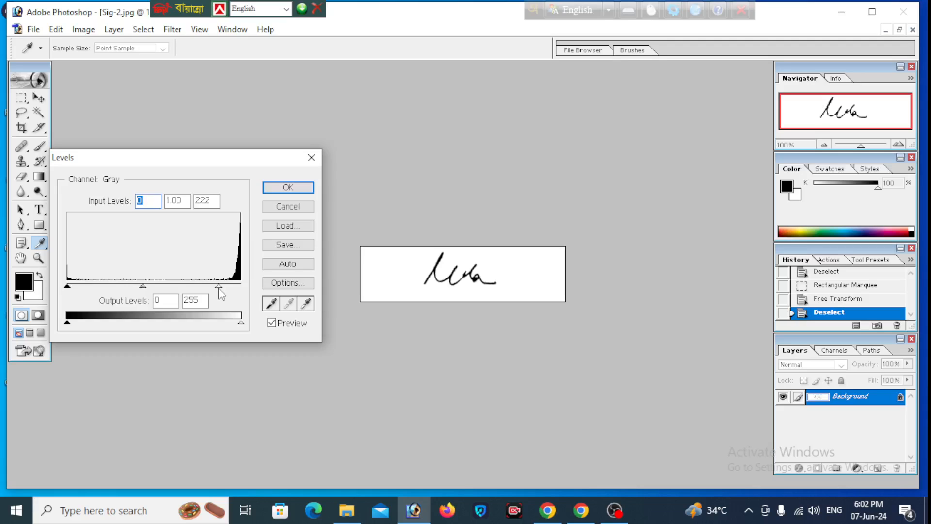
key(Return)
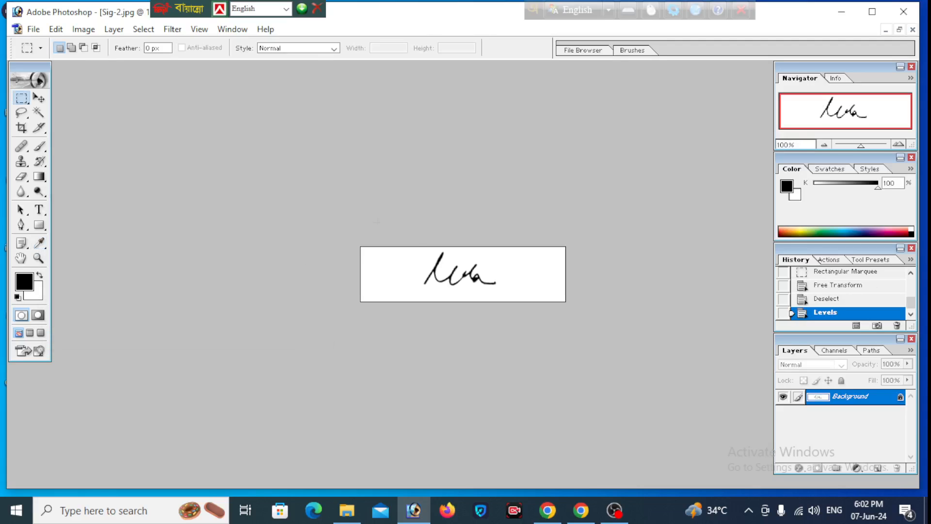
key(ctrl+plus)
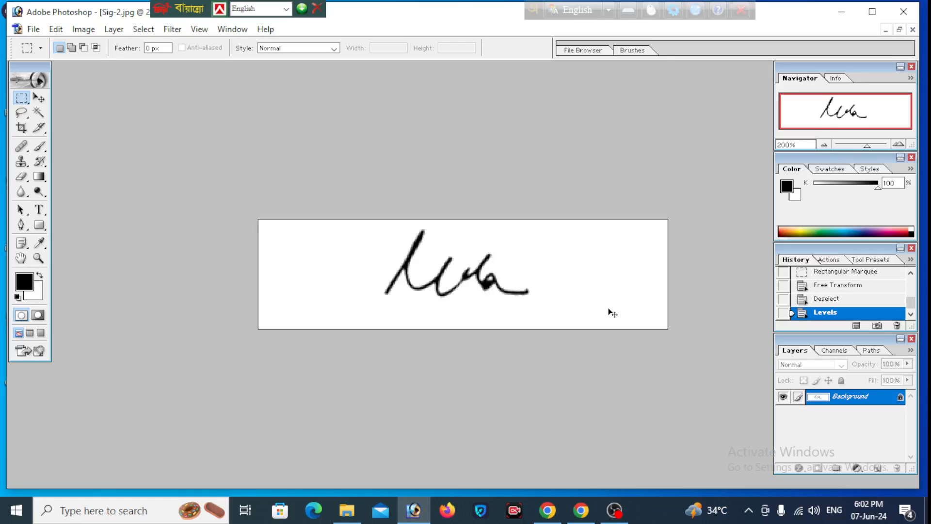
key(ctrl+minus)
key(ctrl+minus)
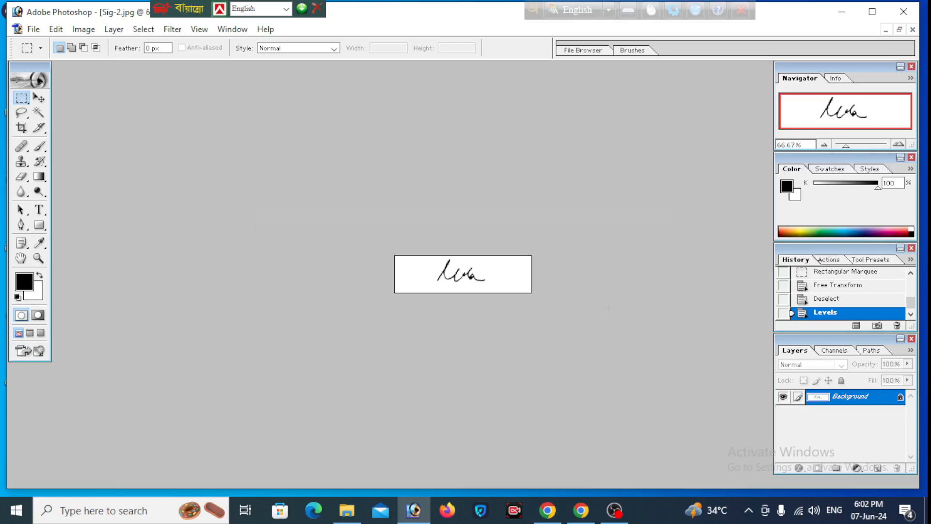